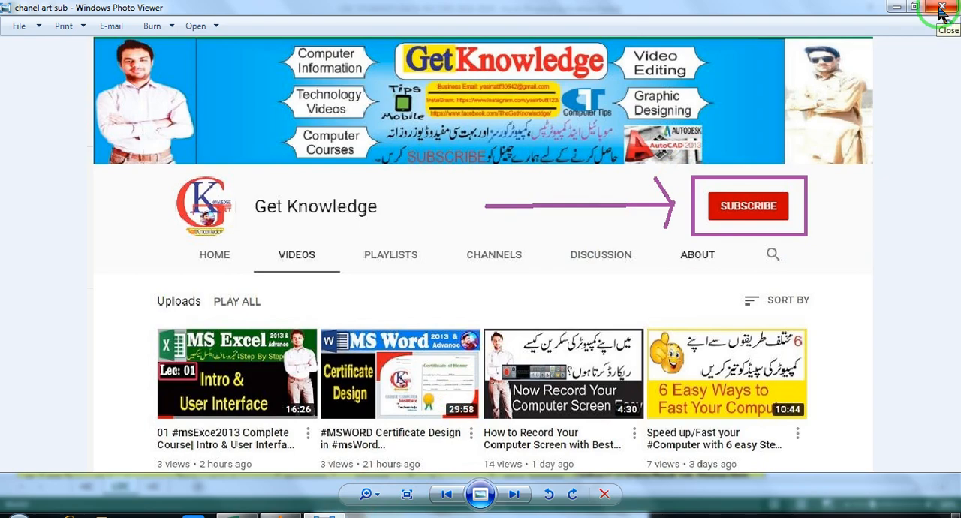
- Close the channel picture and look over the student records and header row on the LDC sheet
{"action": "left_click", "coordinate": [941, 9]}
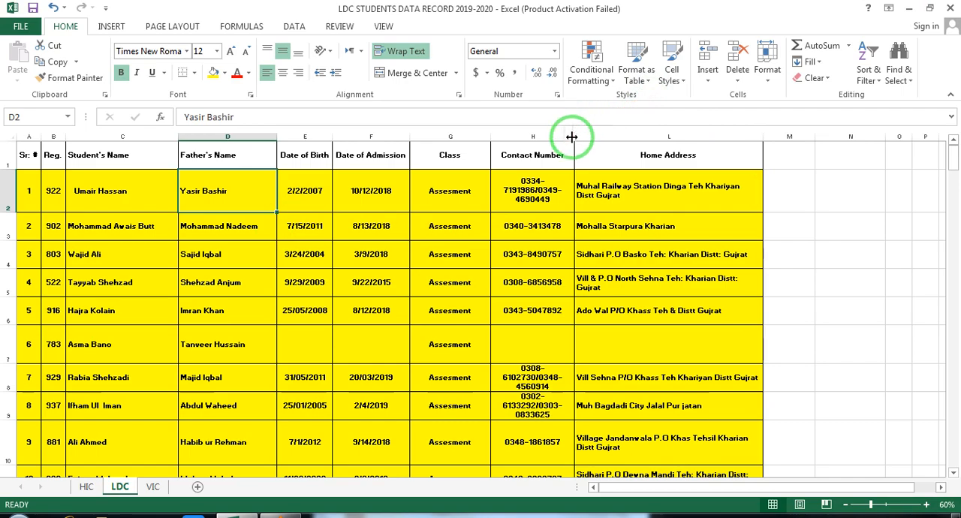
{"action": "scroll", "coordinate": [254, 312], "scroll_direction": "down", "scroll_amount": 9}
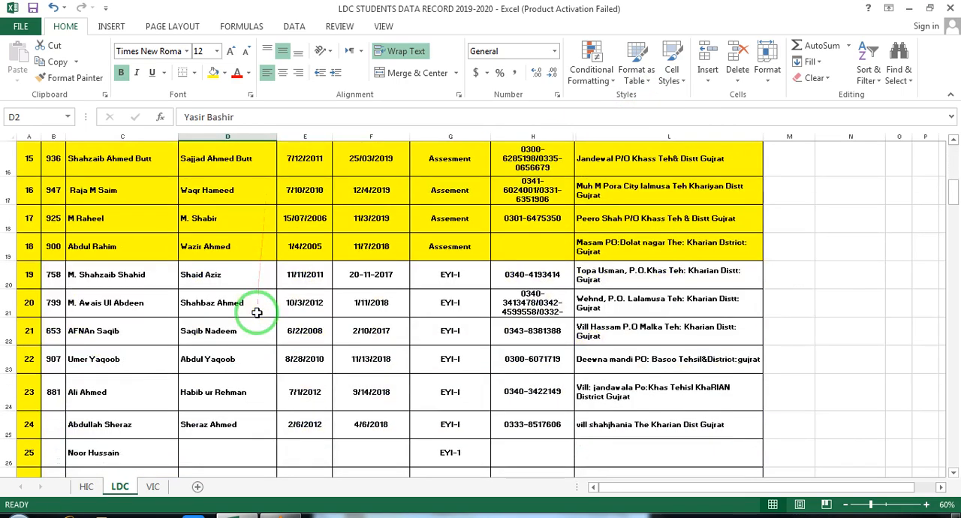
{"action": "scroll", "coordinate": [254, 311], "scroll_direction": "up", "scroll_amount": 9}
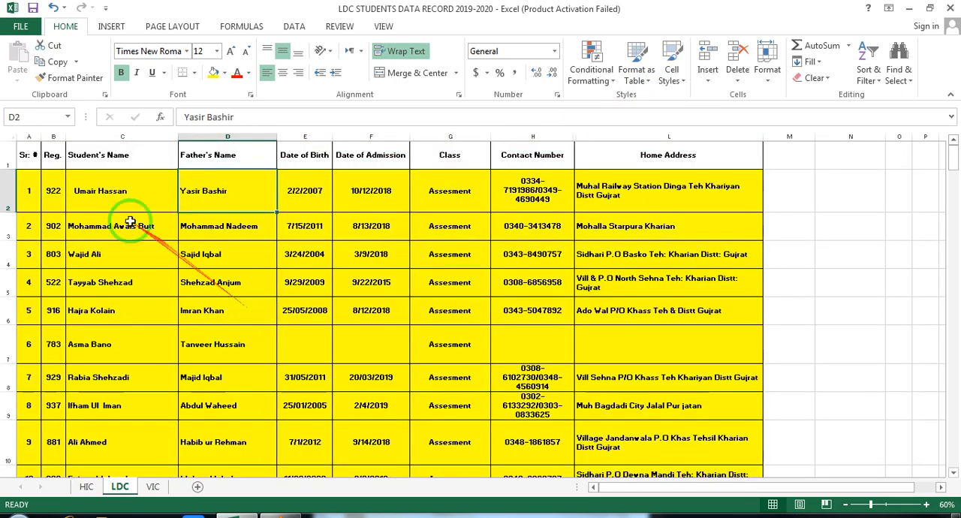
{"action": "left_click_drag", "start_coordinate": [27, 155], "coordinate": [671, 157]}
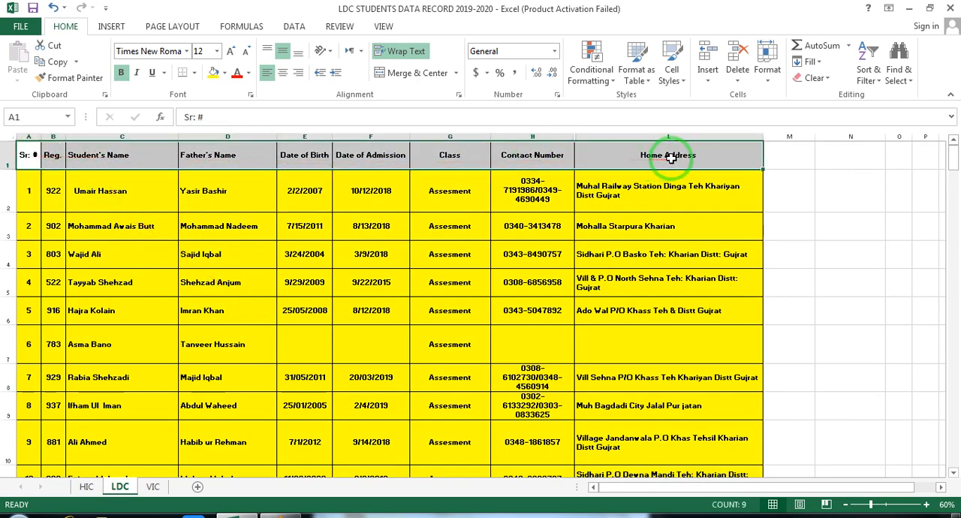
{"action": "left_click", "coordinate": [202, 156]}
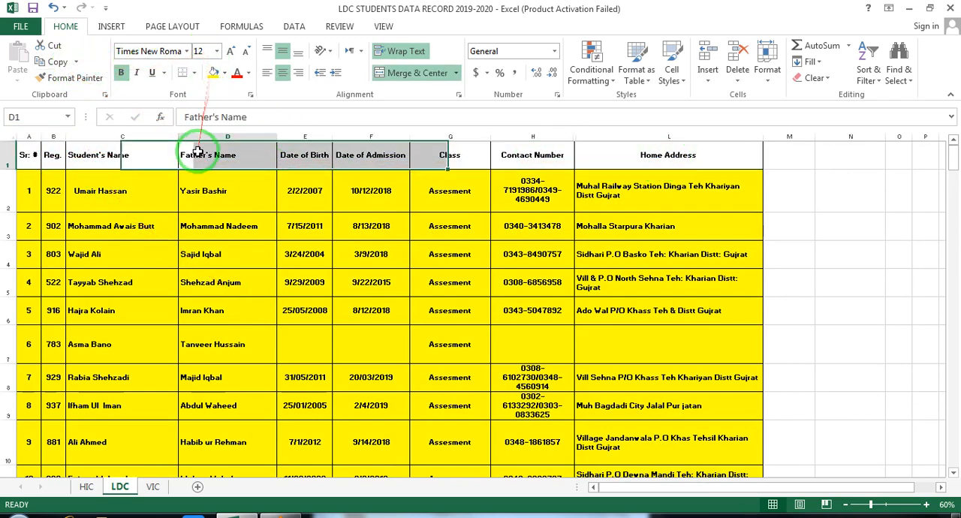
{"action": "left_click", "coordinate": [118, 154]}
- Convert the whole student record range A1:L136 into a table with headers
{"action": "left_click", "coordinate": [142, 194]}
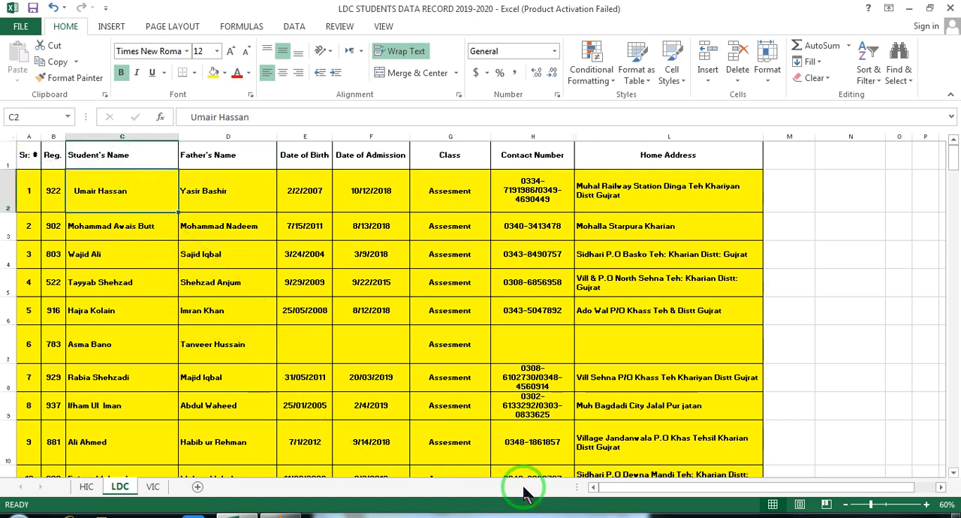
{"action": "key", "text": "ctrl+a"}
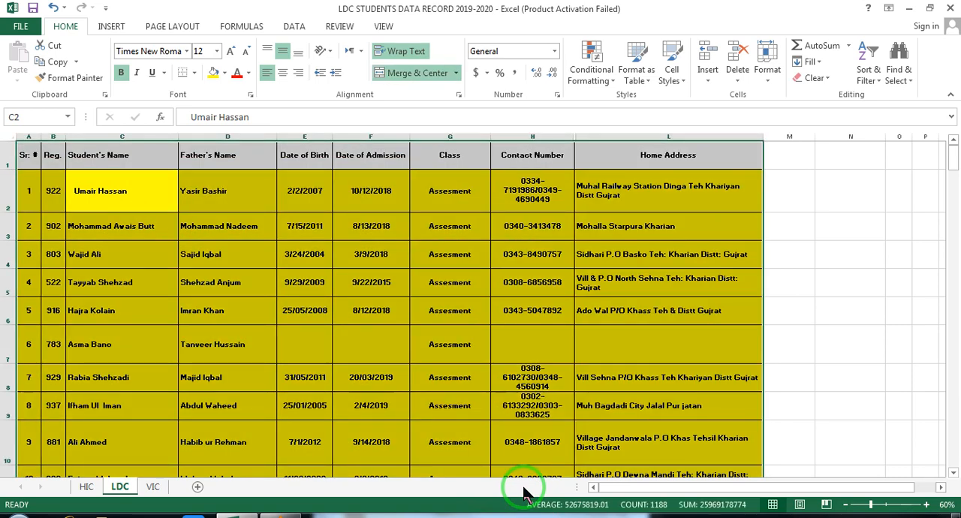
{"action": "left_click", "coordinate": [112, 28]}
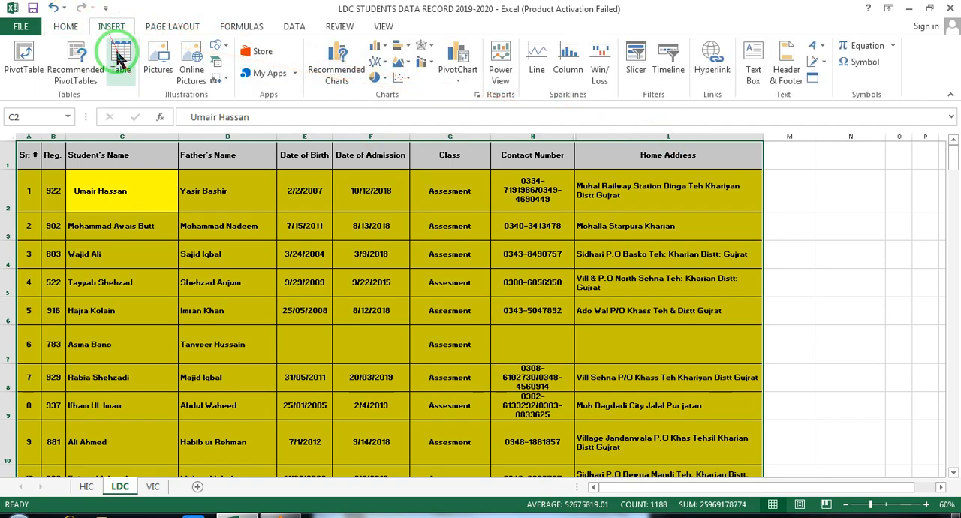
{"action": "left_click", "coordinate": [118, 59]}
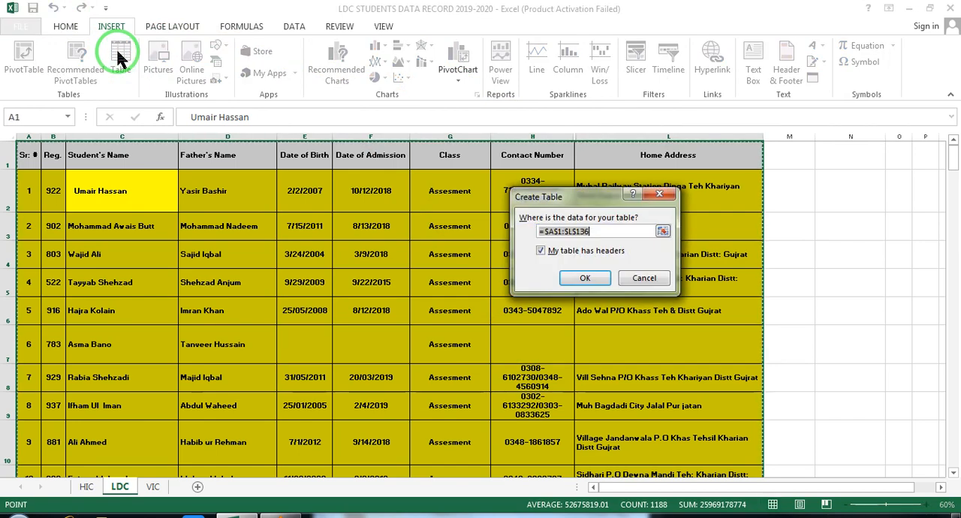
{"action": "left_click", "coordinate": [583, 280]}
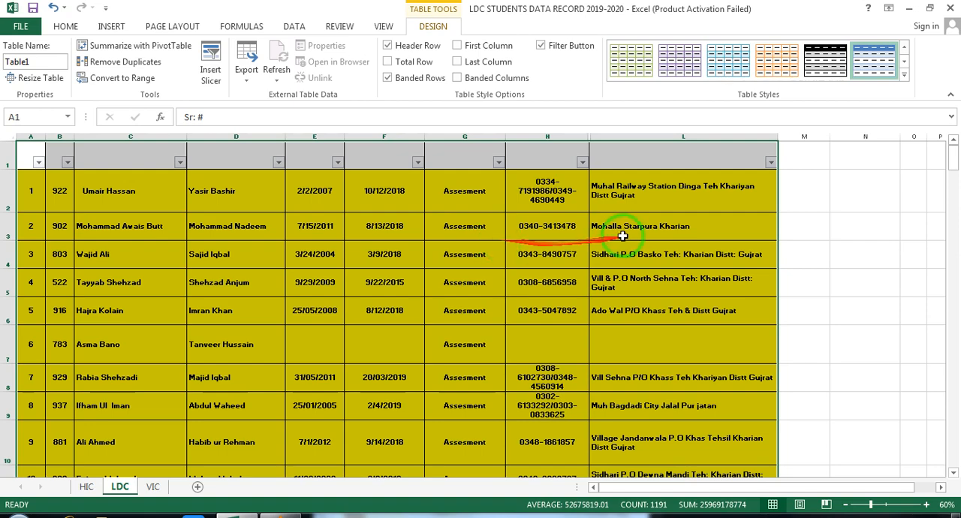
{"action": "left_click", "coordinate": [856, 188]}
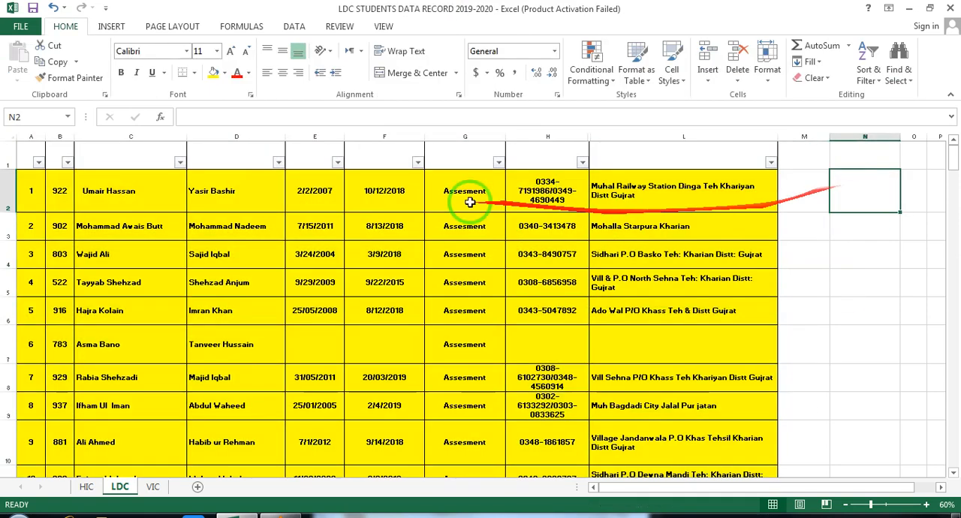
- View the sort and filter options of the Date of Birth column
{"action": "left_click", "coordinate": [337, 162]}
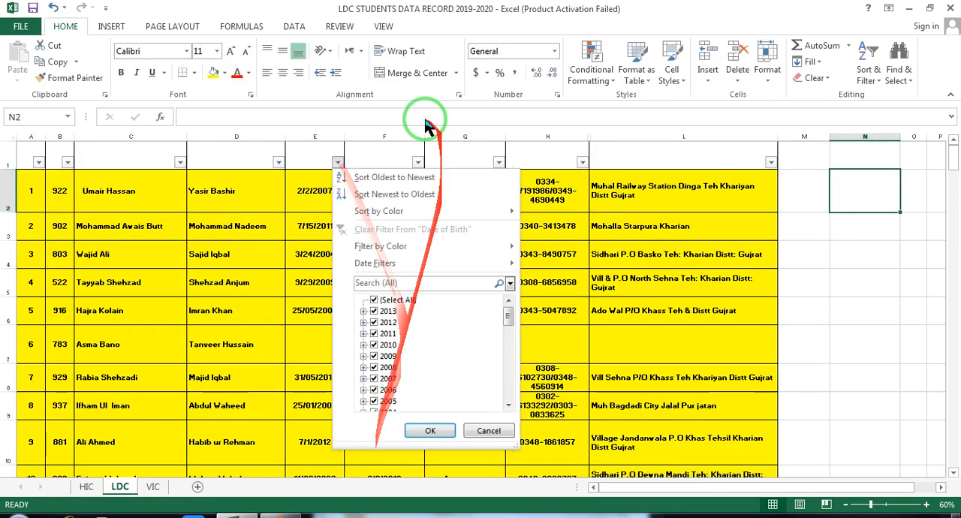
{"action": "left_click", "coordinate": [337, 163]}
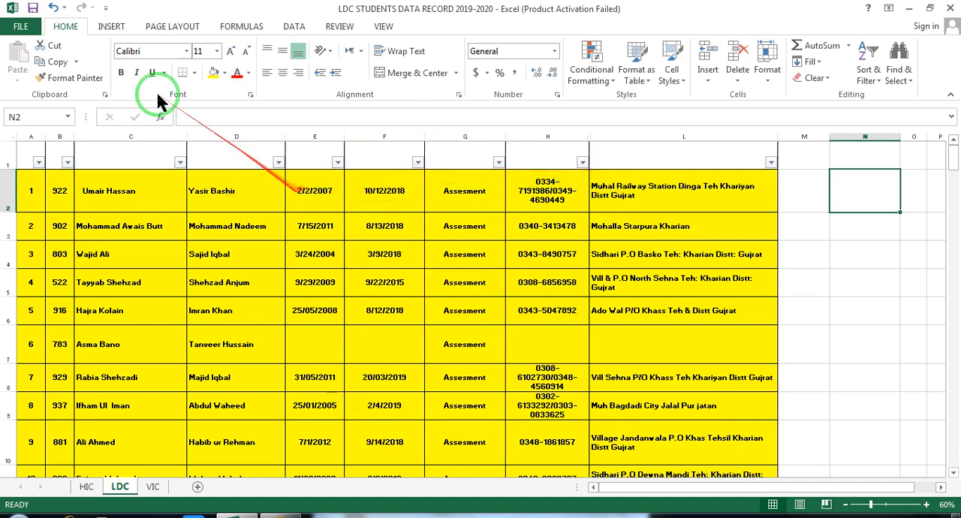
- Insert a slicer for the Class field of the student table
{"action": "left_click", "coordinate": [150, 197]}
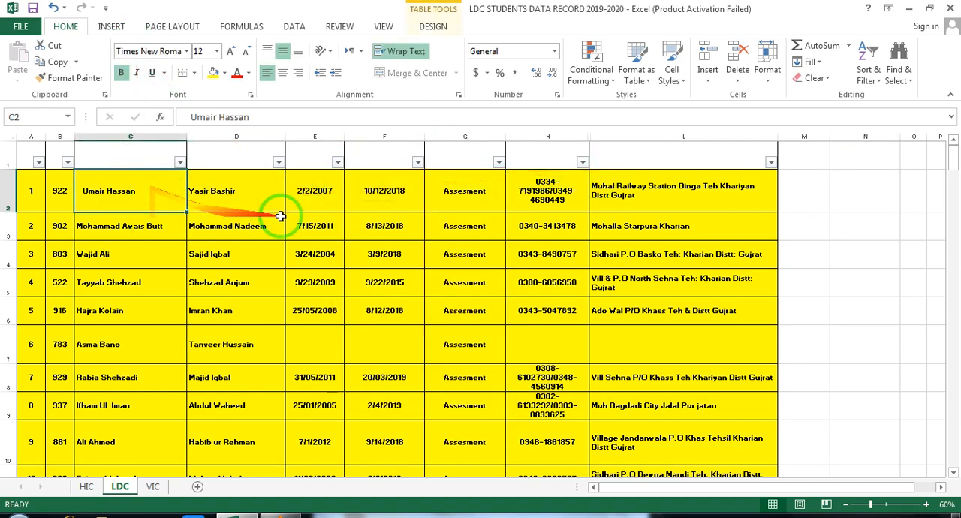
{"action": "left_click", "coordinate": [111, 27]}
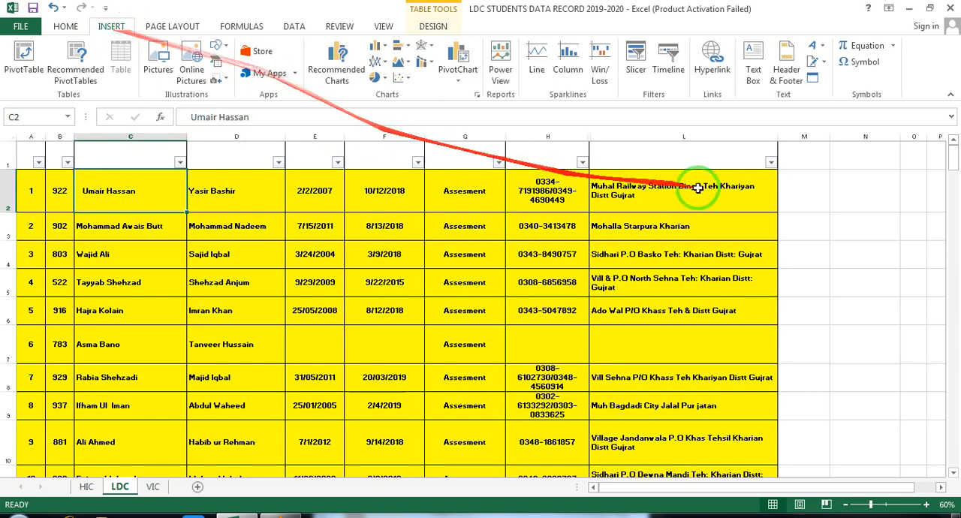
{"action": "left_click", "coordinate": [635, 69]}
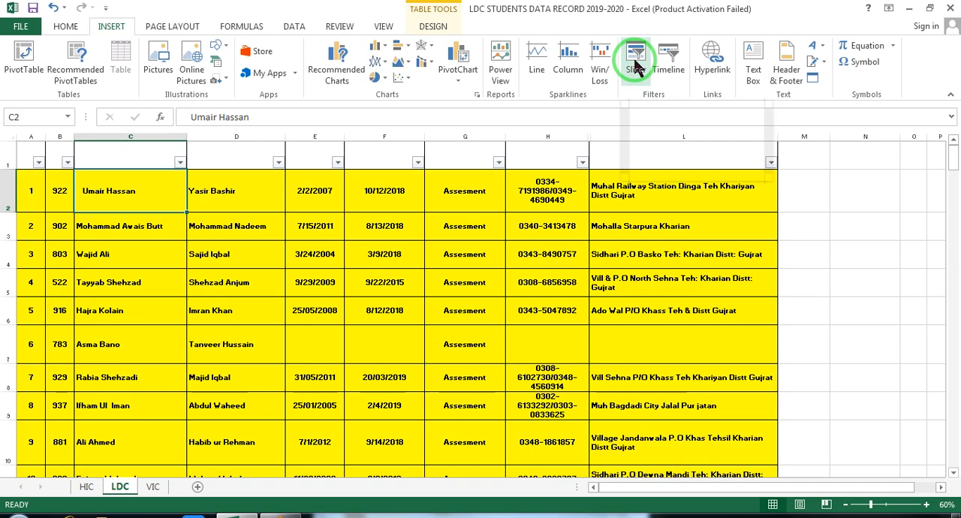
{"action": "left_click_drag", "start_coordinate": [564, 112], "coordinate": [591, 63]}
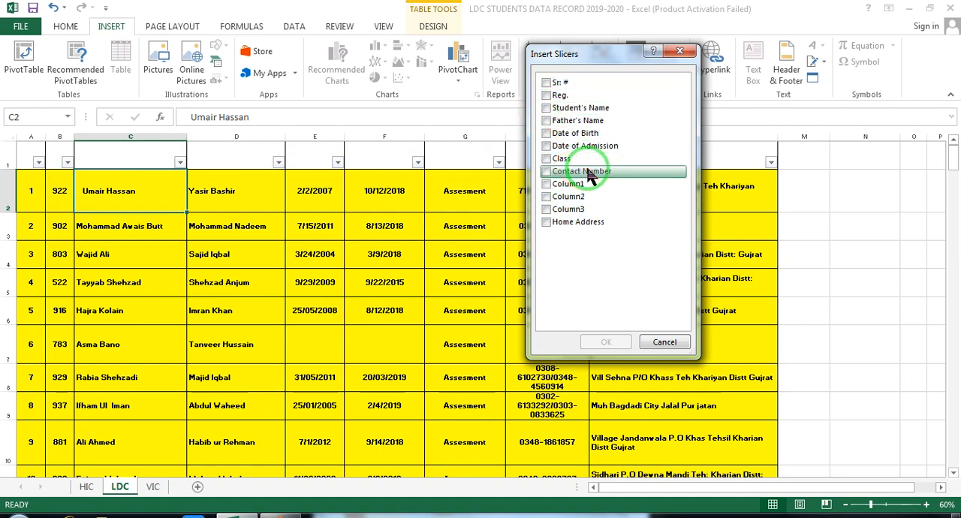
{"action": "left_click", "coordinate": [547, 159]}
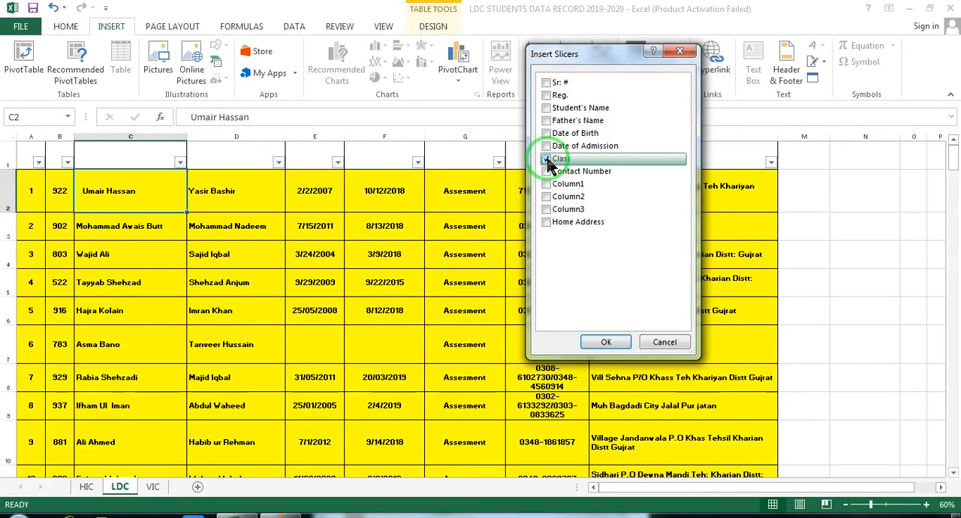
{"action": "left_click", "coordinate": [606, 343]}
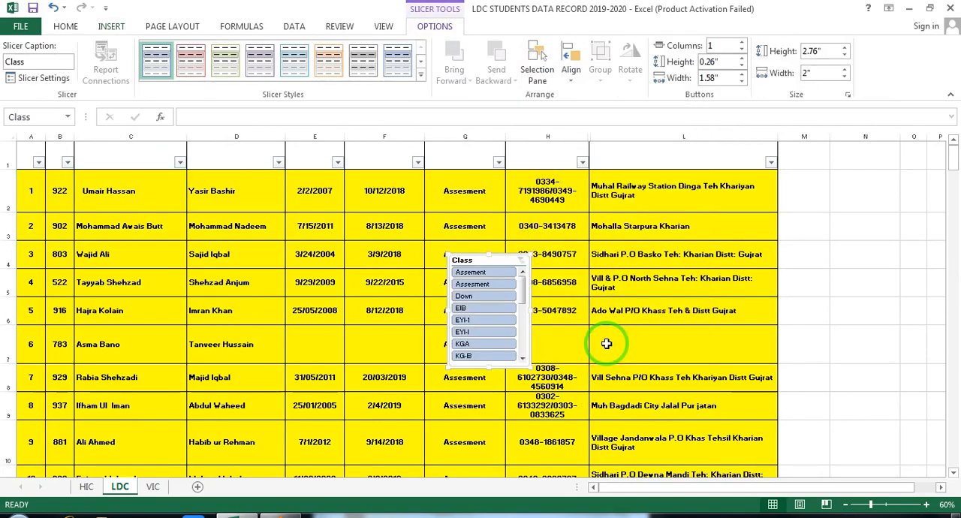
- Move the Class slicer over the start of the Home Address column and look through its list of classes
{"action": "left_click_drag", "start_coordinate": [502, 268], "coordinate": [667, 189]}
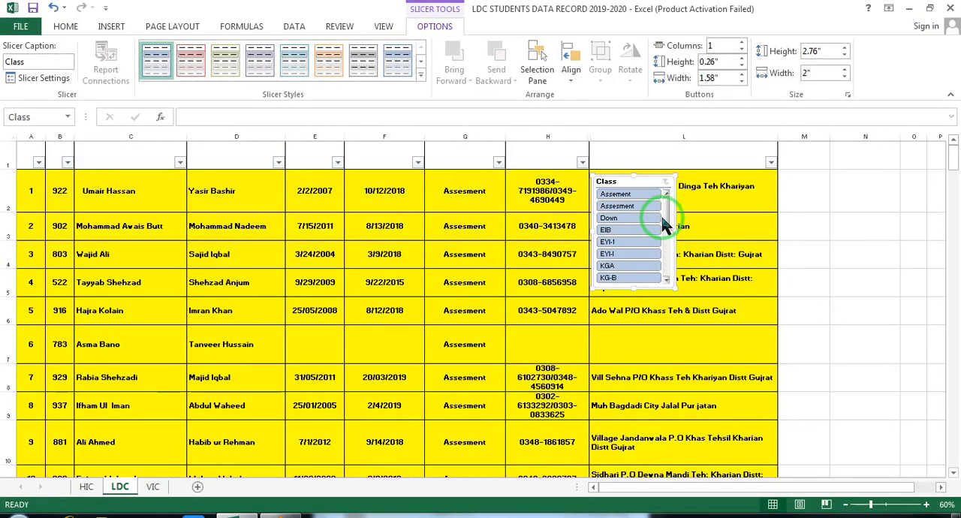
{"action": "left_click_drag", "start_coordinate": [695, 185], "coordinate": [668, 246]}
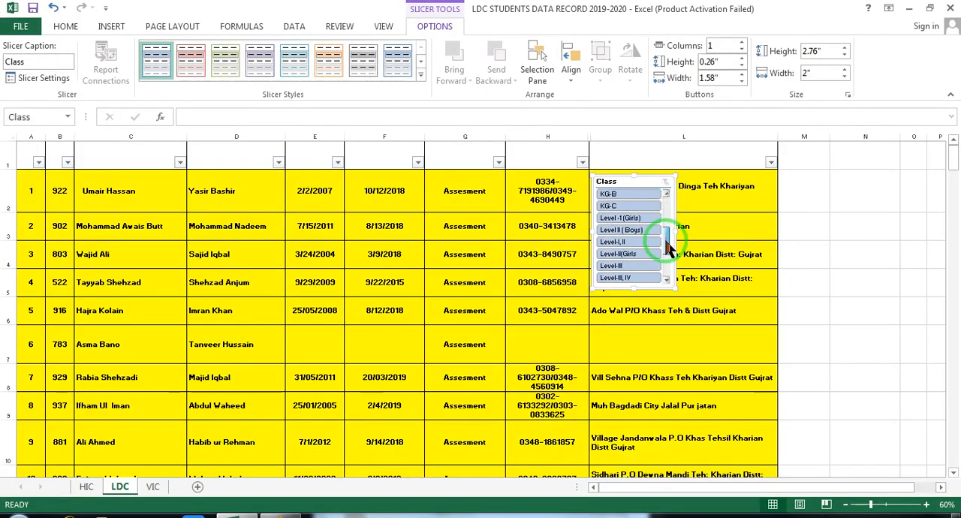
{"action": "left_click", "coordinate": [927, 505]}
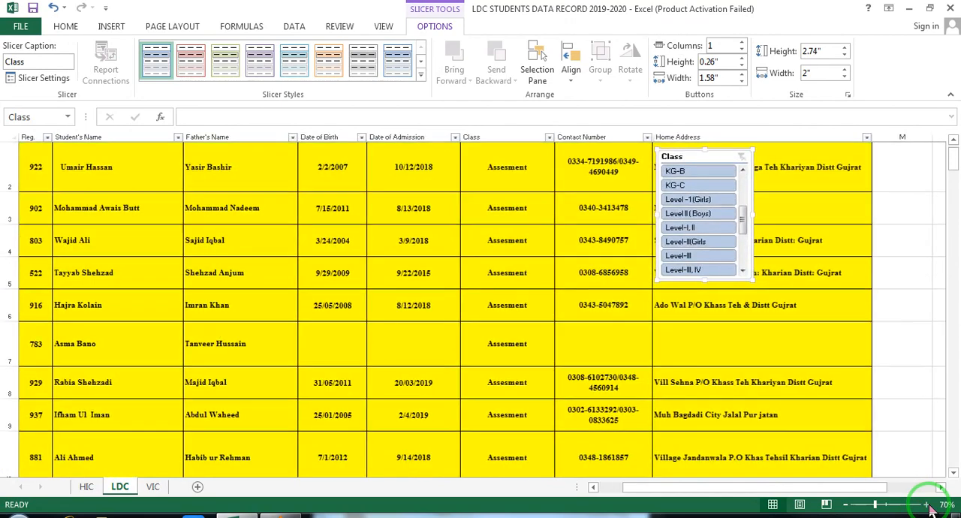
{"action": "left_click", "coordinate": [927, 505]}
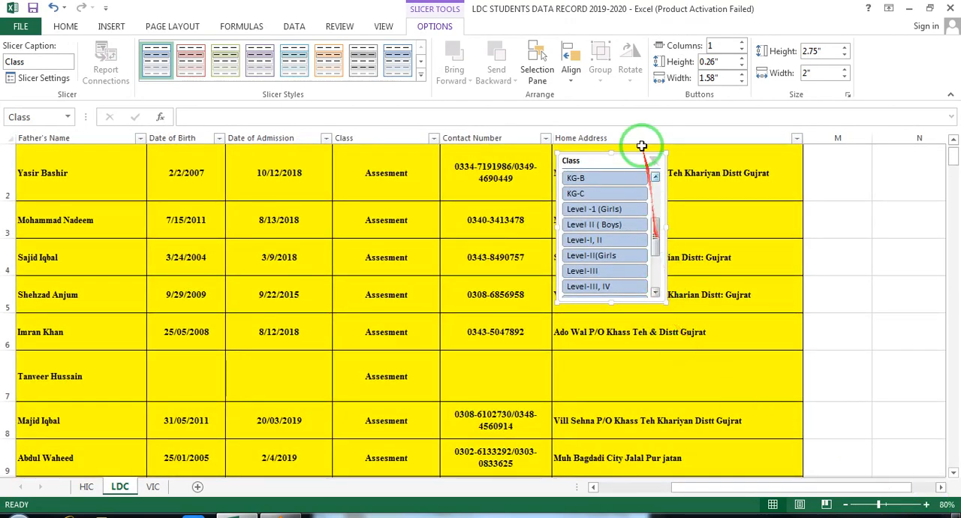
{"action": "left_click_drag", "start_coordinate": [623, 154], "coordinate": [617, 182]}
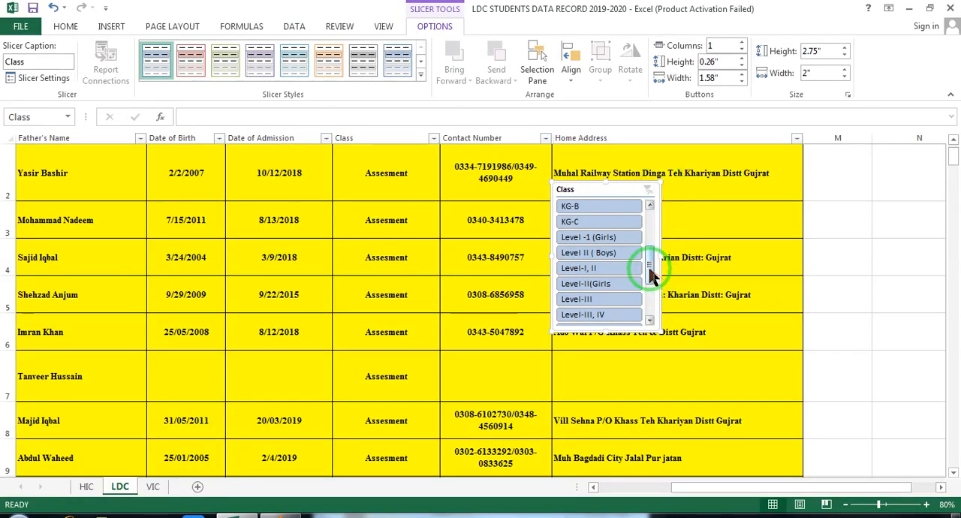
{"action": "left_click_drag", "start_coordinate": [652, 276], "coordinate": [577, 194]}
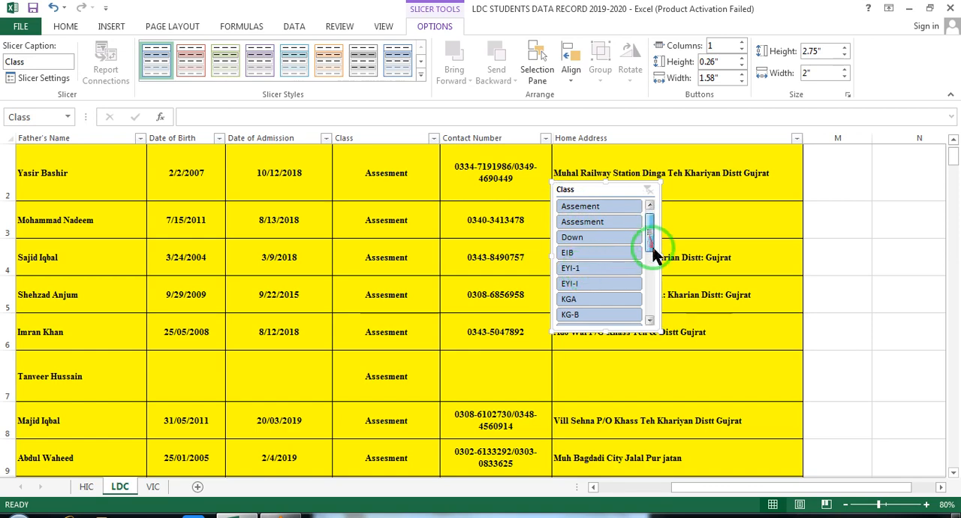
{"action": "left_click_drag", "start_coordinate": [651, 247], "coordinate": [654, 205]}
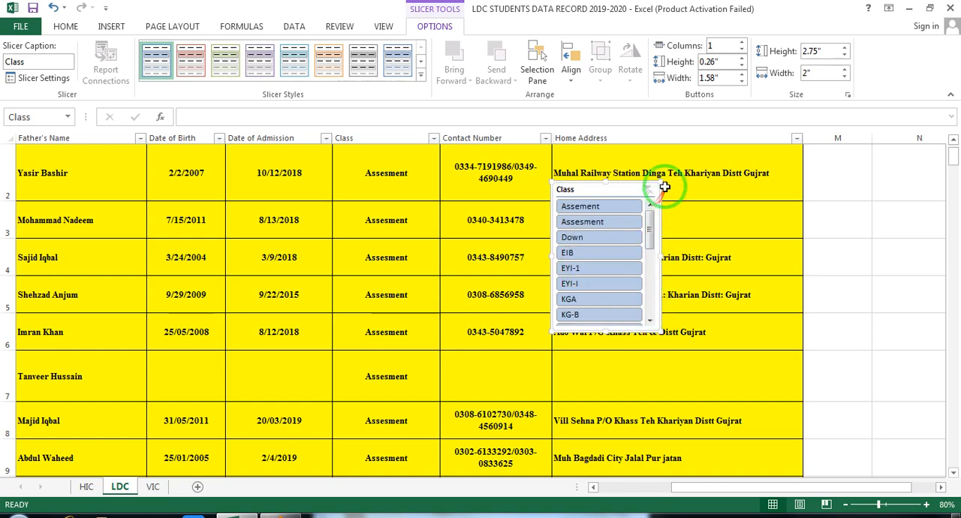
- Enlarge the Class slicer to about 4.06 in high and 6.72 in wide, and reposition it over the Home Address column
{"action": "left_click_drag", "start_coordinate": [659, 259], "coordinate": [826, 256]}
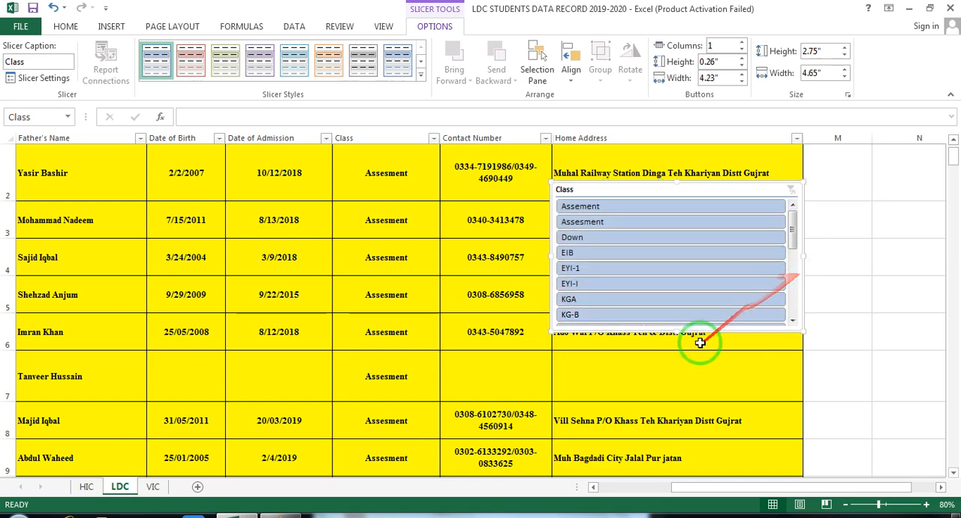
{"action": "left_click_drag", "start_coordinate": [675, 331], "coordinate": [689, 402]}
{"action": "left_click_drag", "start_coordinate": [553, 278], "coordinate": [441, 279]}
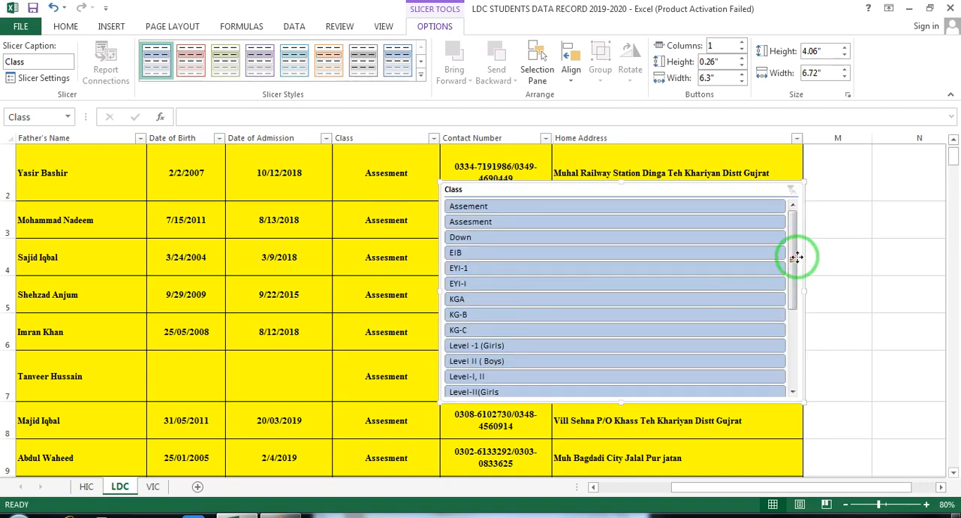
{"action": "left_click_drag", "start_coordinate": [794, 259], "coordinate": [798, 171]}
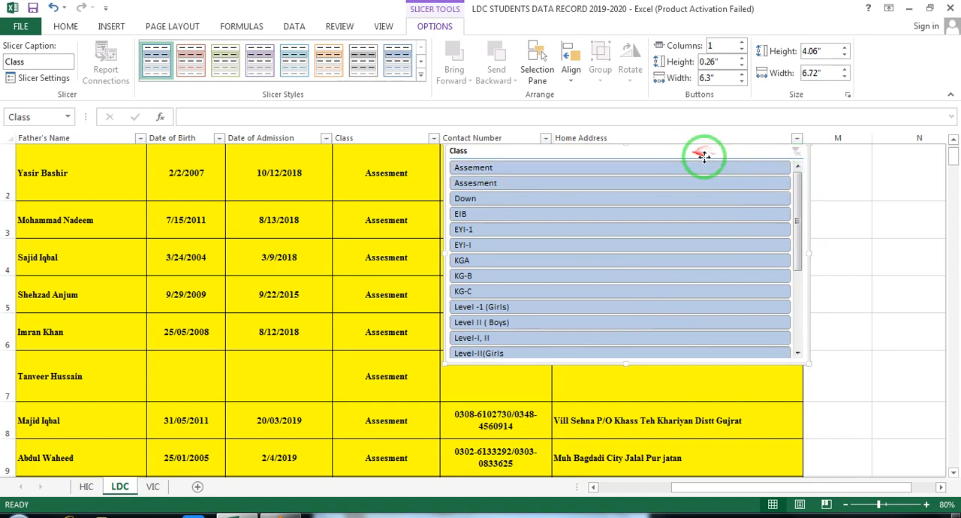
{"action": "left_click_drag", "start_coordinate": [709, 155], "coordinate": [759, 159]}
{"action": "left_click_drag", "start_coordinate": [655, 155], "coordinate": [655, 184]}
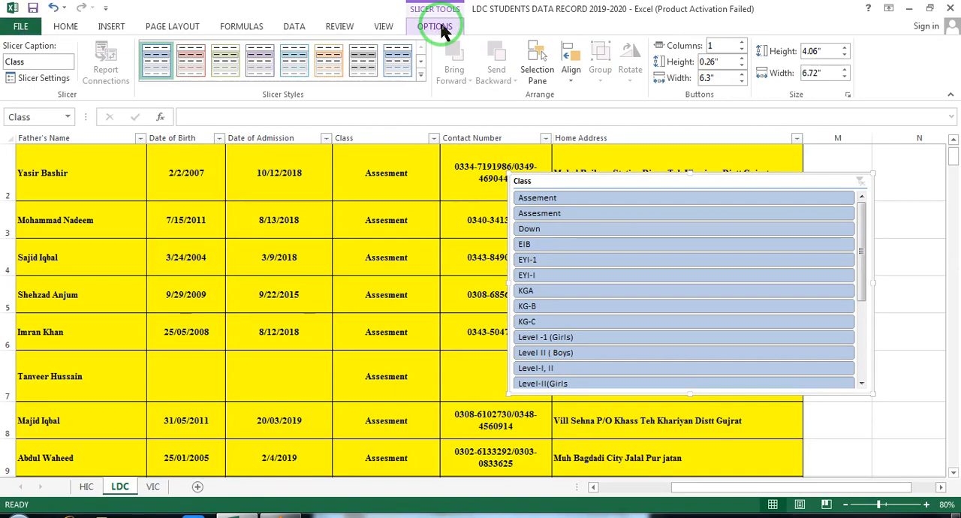
- Arrange the Class slicer's buttons in 3 columns
{"action": "left_click", "coordinate": [828, 73]}
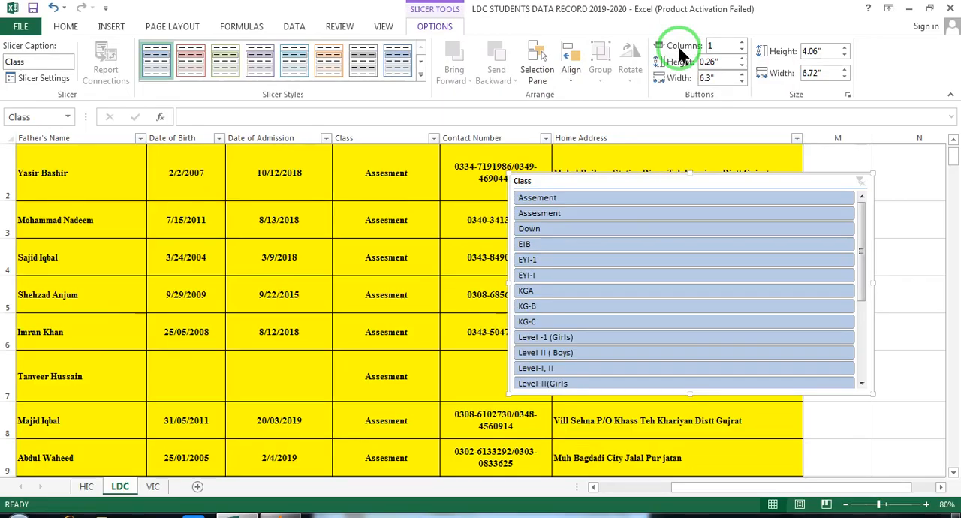
{"action": "left_click", "coordinate": [742, 43]}
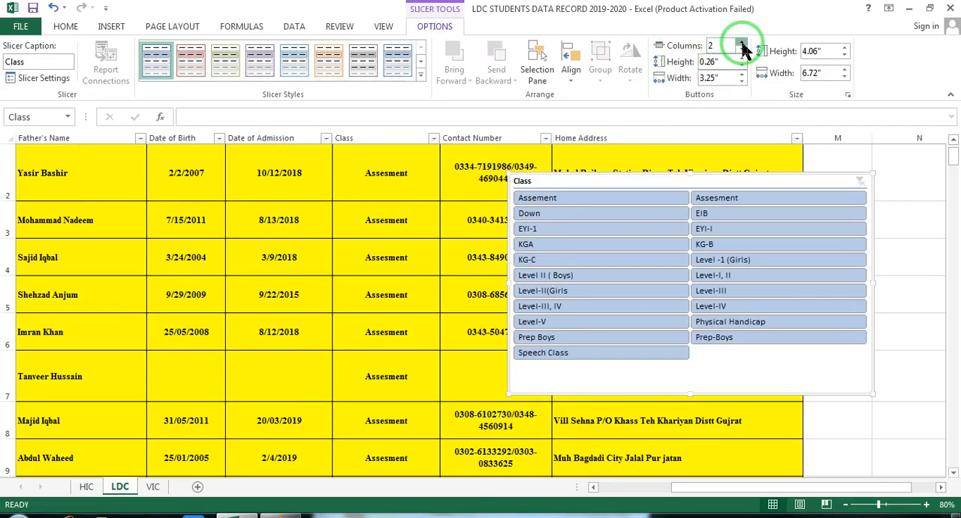
{"action": "left_click", "coordinate": [742, 43]}
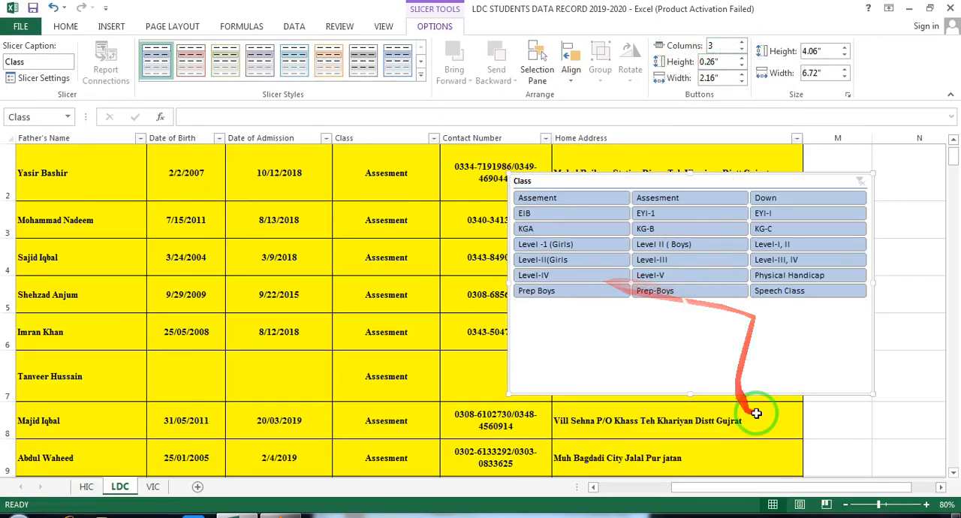
- Shorten the Class slicer to about 2.58 in high and align its edge with the start of the Home Address column
{"action": "left_click_drag", "start_coordinate": [691, 395], "coordinate": [683, 308]}
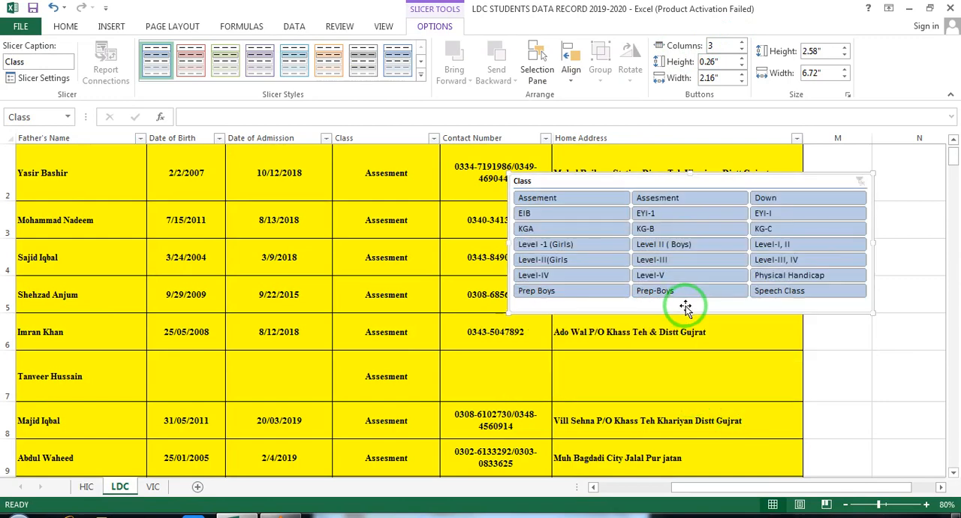
{"action": "left_click_drag", "start_coordinate": [691, 180], "coordinate": [734, 182]}
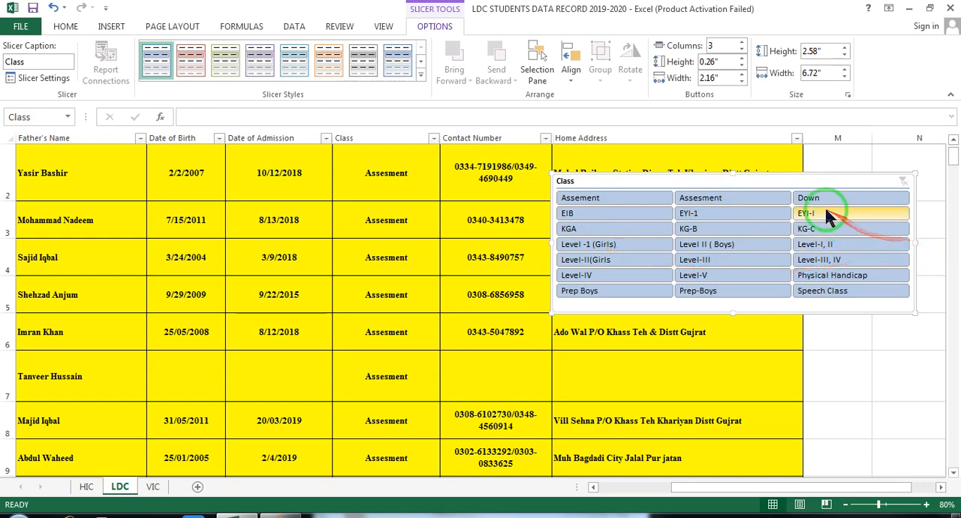
- Move the Class slicer partly over the Contact Number column, try its buttons in 4 and 2 columns, and return to 3 columns
{"action": "left_click_drag", "start_coordinate": [801, 175], "coordinate": [760, 196]}
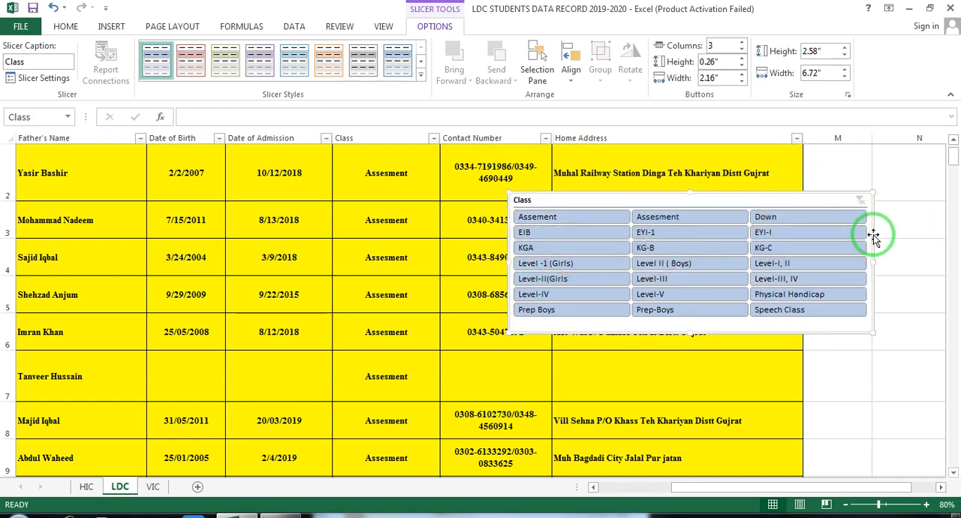
{"action": "left_click", "coordinate": [741, 42]}
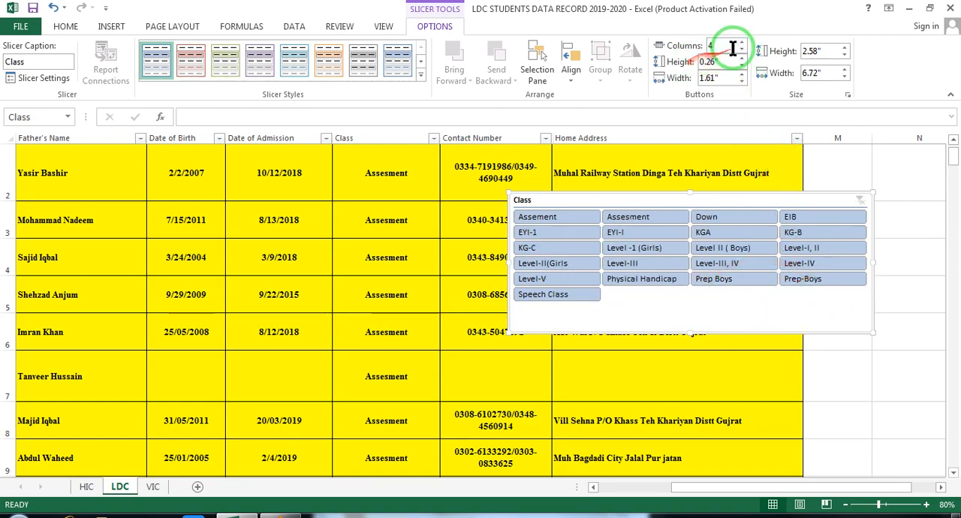
{"action": "left_click", "coordinate": [741, 51]}
{"action": "left_click", "coordinate": [741, 50]}
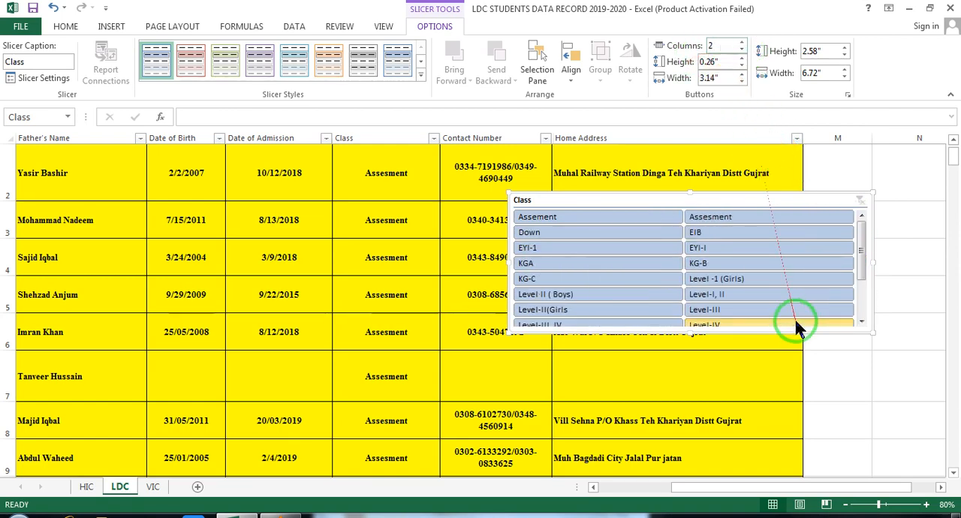
{"action": "mouse_move", "coordinate": [863, 242]}
{"action": "left_mouse_down"}
{"action": "mouse_move", "coordinate": [863, 322]}
{"action": "mouse_move", "coordinate": [864, 242]}
{"action": "left_mouse_up"}
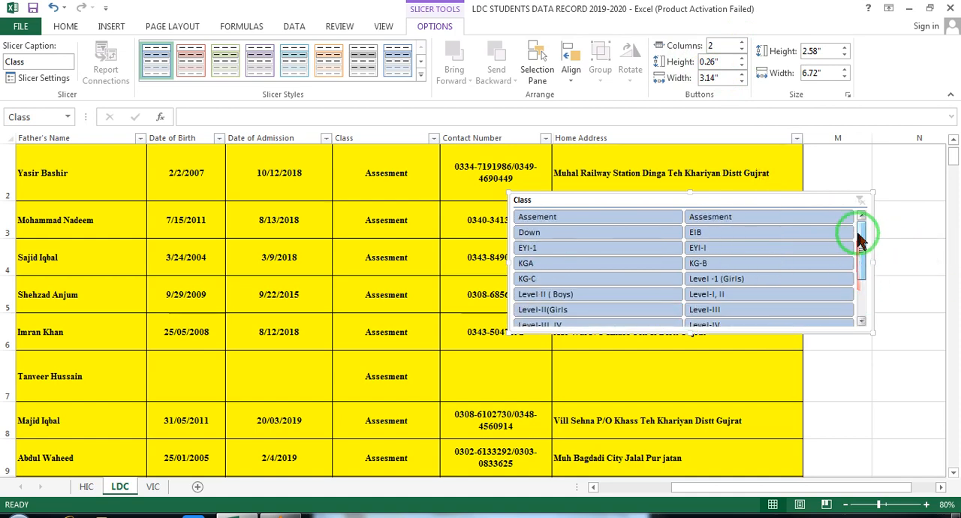
{"action": "left_click", "coordinate": [741, 43]}
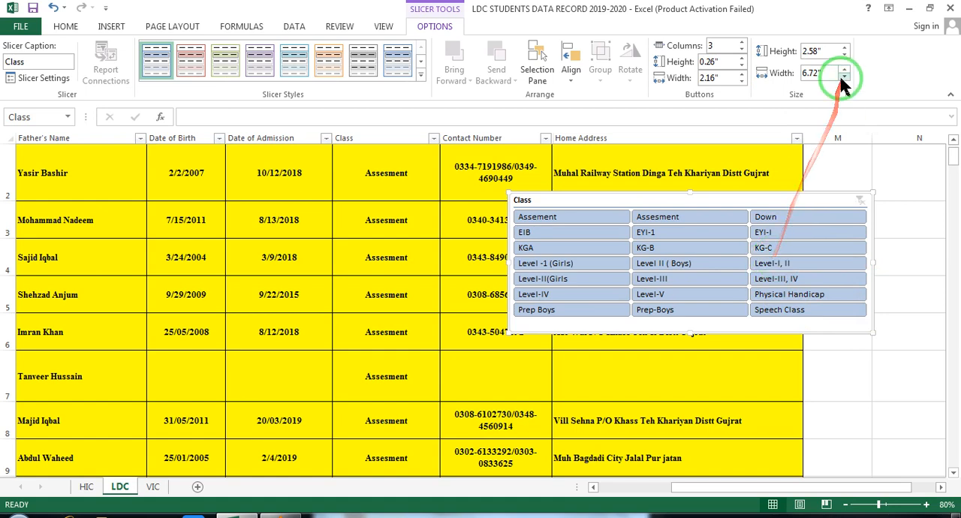
- Try heights of 2.6 in and 2.23 in for the Class slicer, and set its height to 2.92 in
{"action": "left_click", "coordinate": [845, 48]}
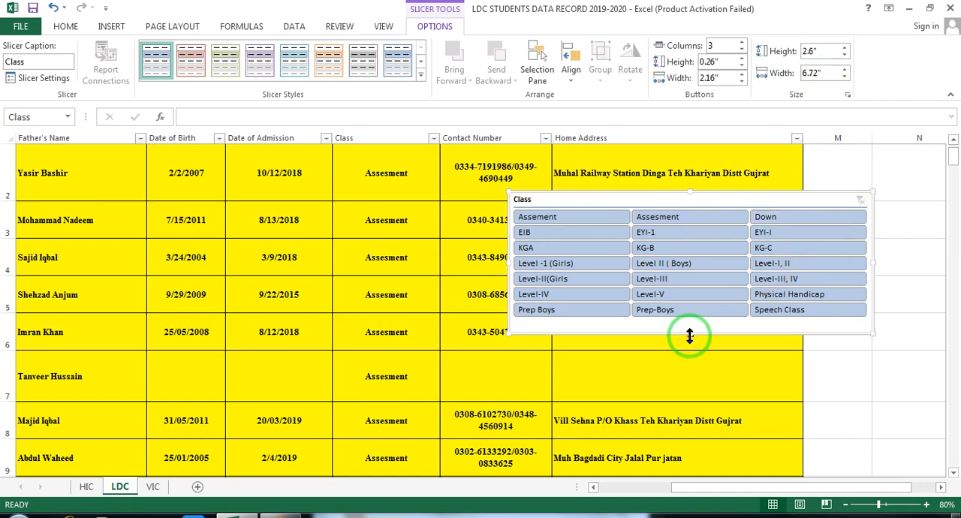
{"action": "left_click_drag", "start_coordinate": [690, 335], "coordinate": [683, 317]}
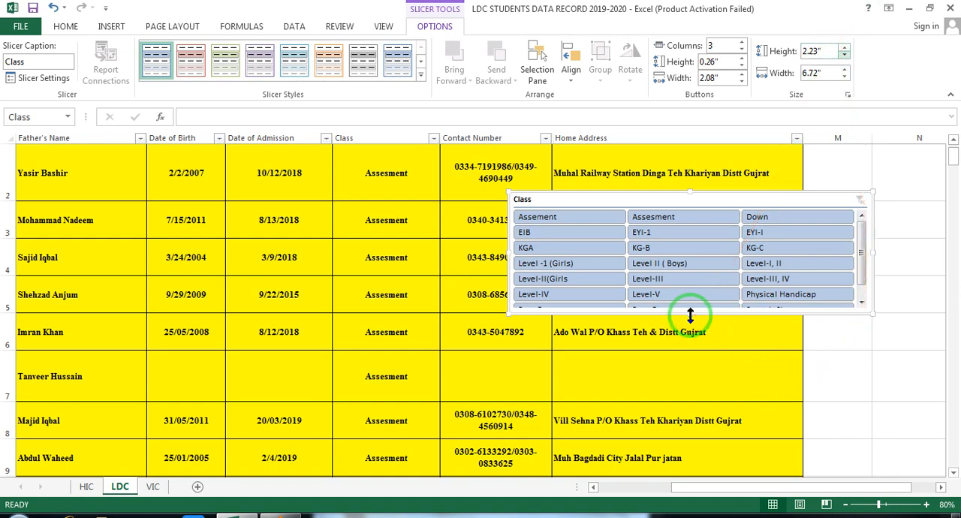
{"action": "key", "text": "ctrl+z"}
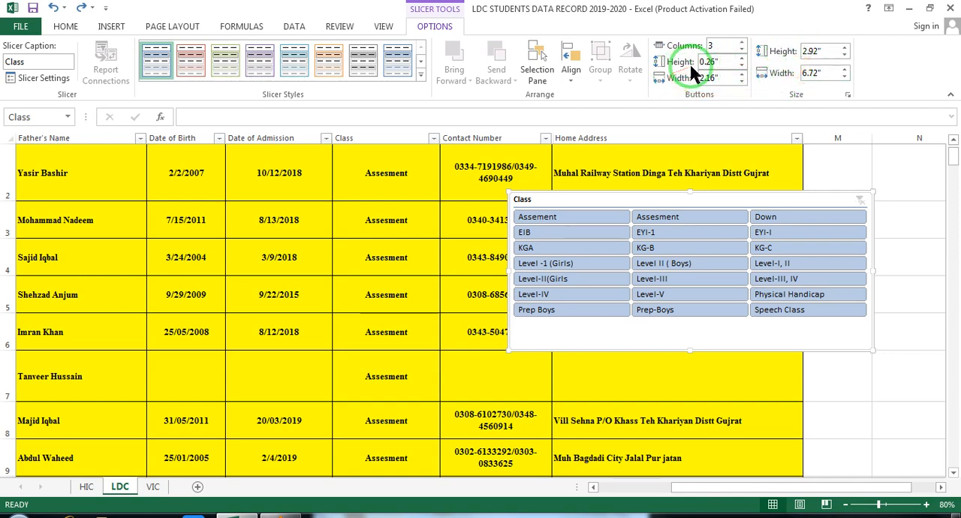
- Set the Class slicer's buttons to 0.4 in high and 2.1 in wide
{"action": "left_click", "coordinate": [743, 60]}
{"action": "left_click", "coordinate": [743, 61]}
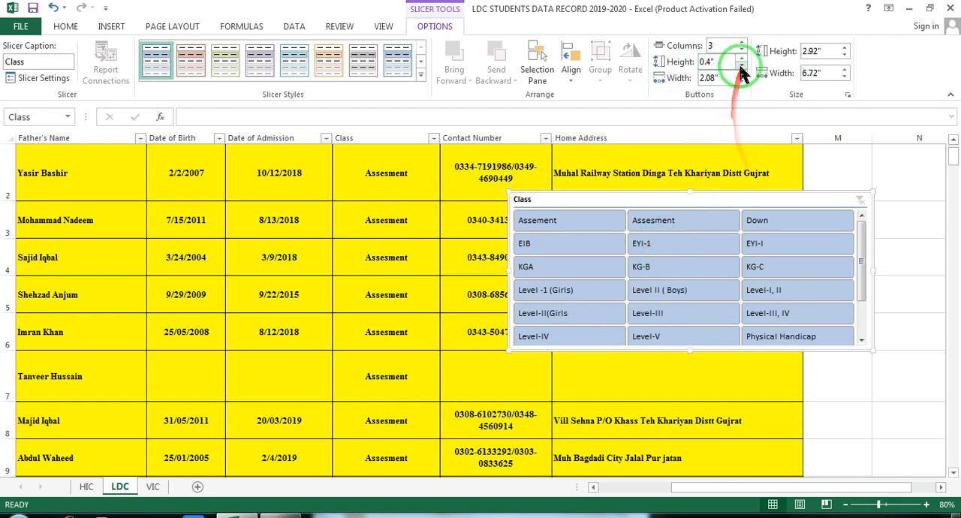
{"action": "left_click", "coordinate": [743, 74]}
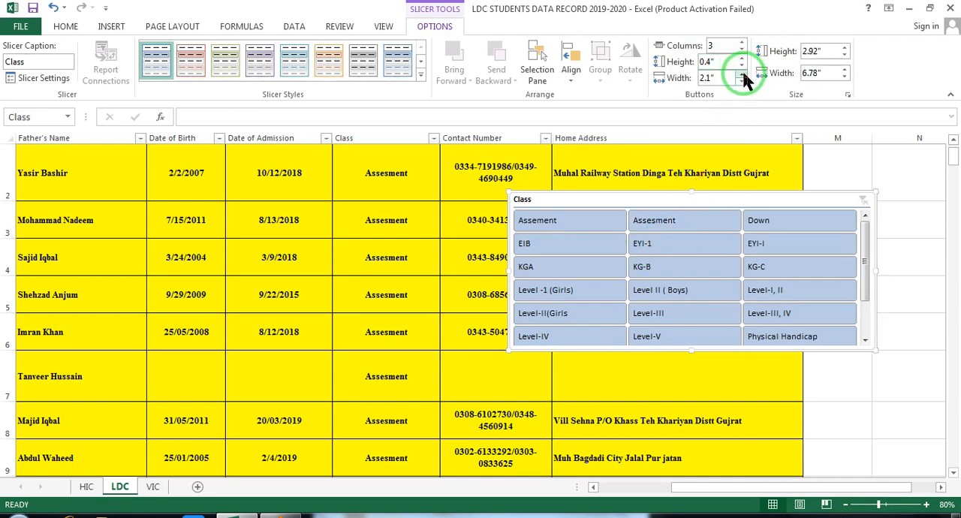
{"action": "left_click", "coordinate": [743, 74]}
{"action": "left_click", "coordinate": [743, 74]}
{"action": "left_click", "coordinate": [743, 75]}
{"action": "left_click", "coordinate": [741, 80]}
{"action": "left_click", "coordinate": [741, 81]}
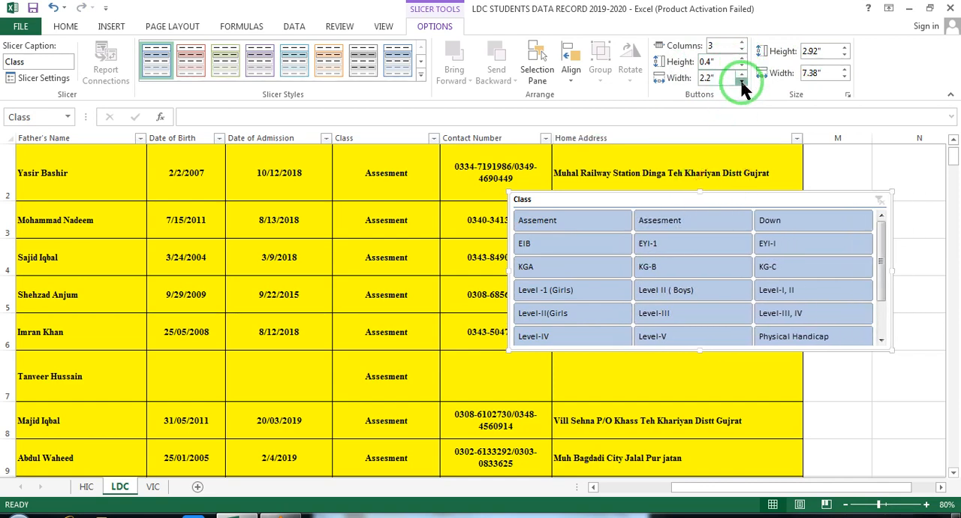
{"action": "left_click", "coordinate": [741, 81]}
- Reduce the Class slicer's button height to 0.3 in and reposition the slicer over the Home Address column
{"action": "left_click", "coordinate": [743, 59]}
{"action": "left_click", "coordinate": [742, 59]}
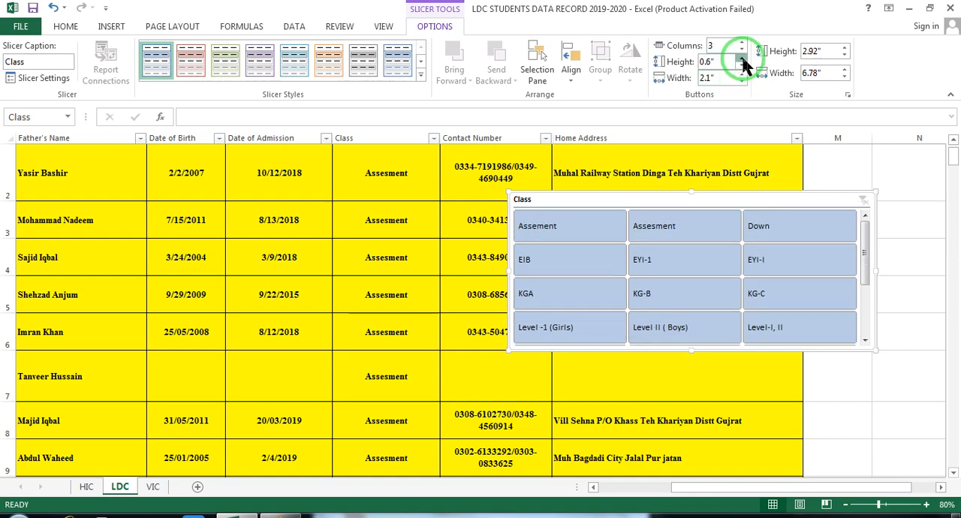
{"action": "left_click", "coordinate": [742, 65]}
{"action": "left_click", "coordinate": [742, 66]}
{"action": "left_click", "coordinate": [742, 65]}
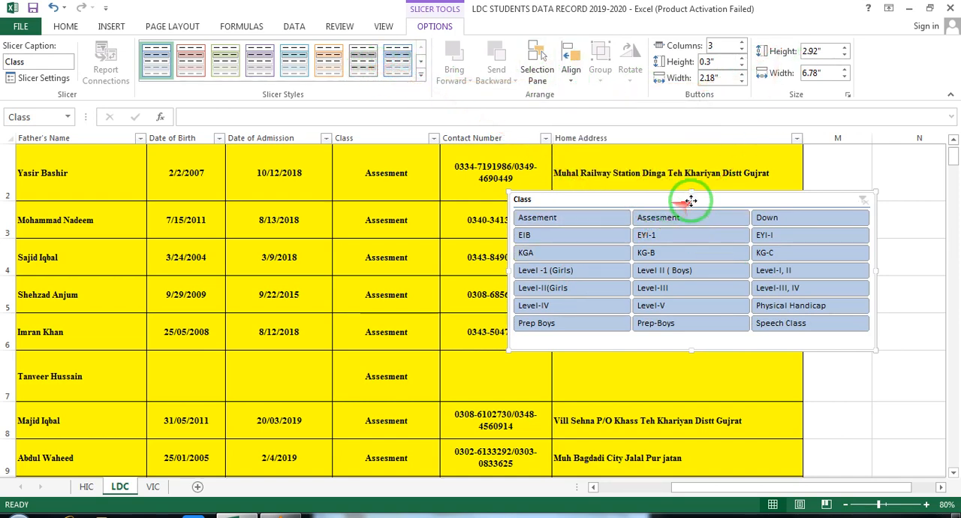
{"action": "left_click_drag", "start_coordinate": [691, 199], "coordinate": [782, 197]}
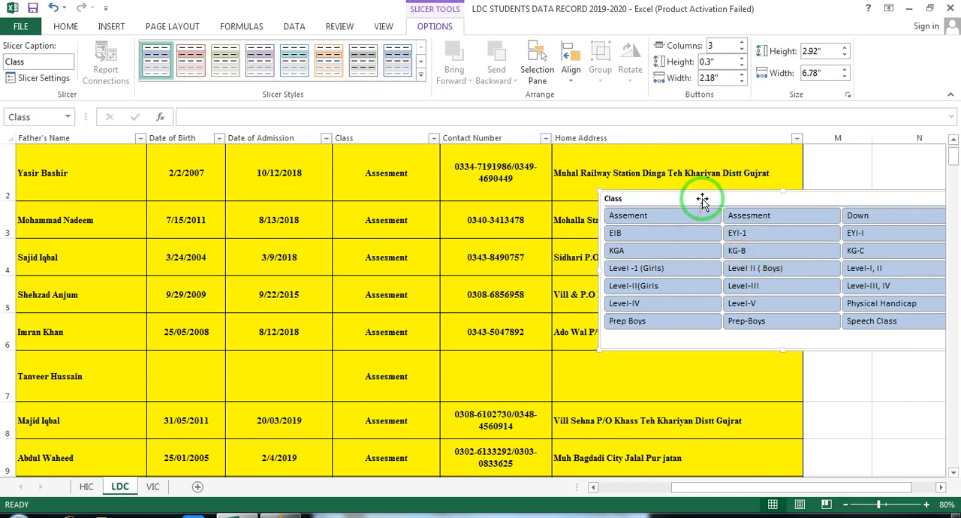
{"action": "left_click_drag", "start_coordinate": [704, 200], "coordinate": [622, 184]}
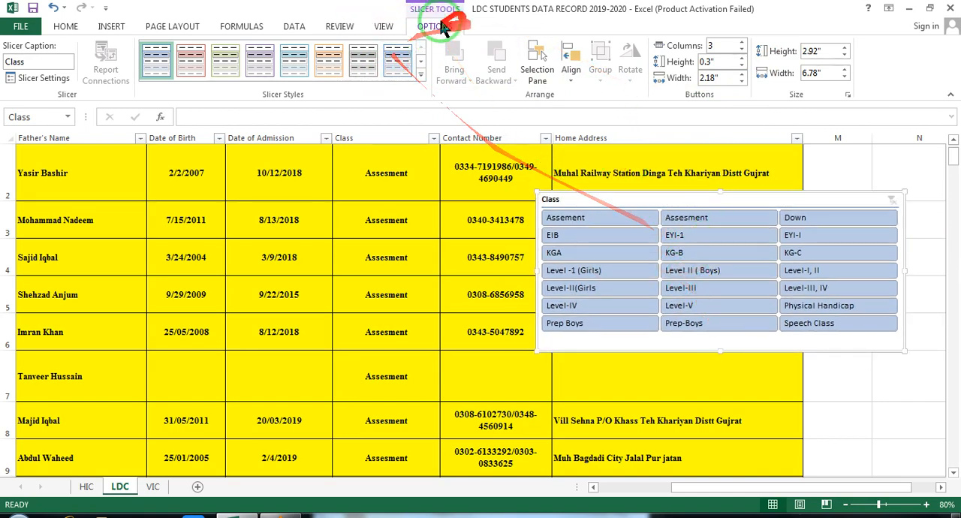
- Try the dark red and light blue slicer styles on the Class slicer, and apply the dark orange style
{"action": "left_click", "coordinate": [420, 77]}
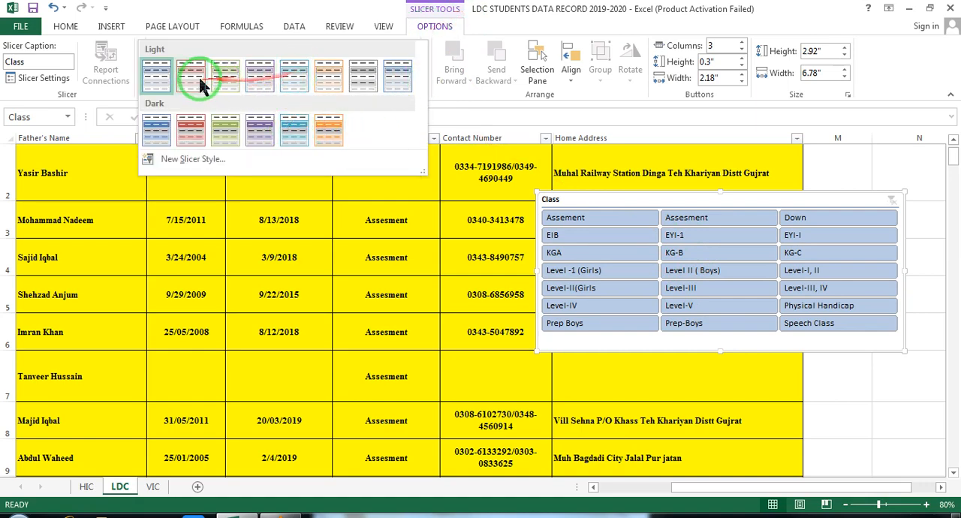
{"action": "left_click", "coordinate": [191, 131]}
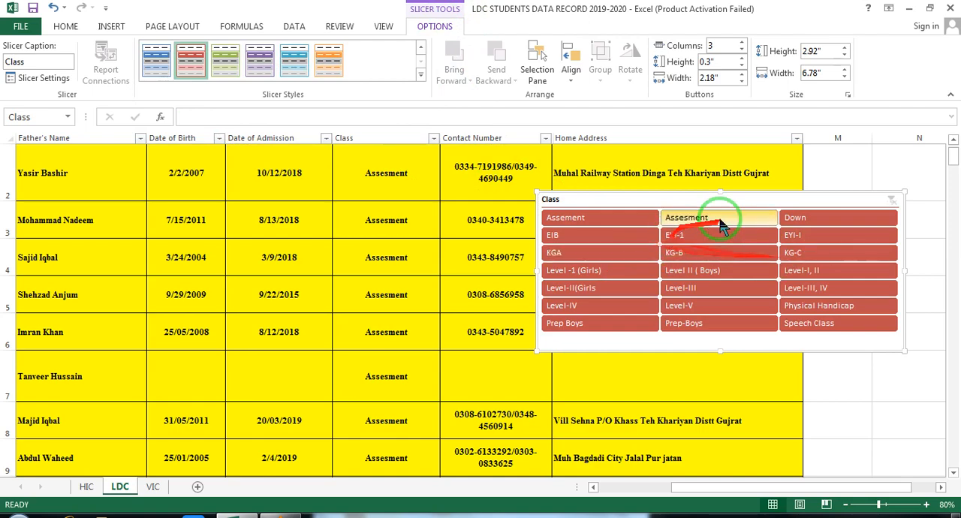
{"action": "left_click", "coordinate": [420, 74]}
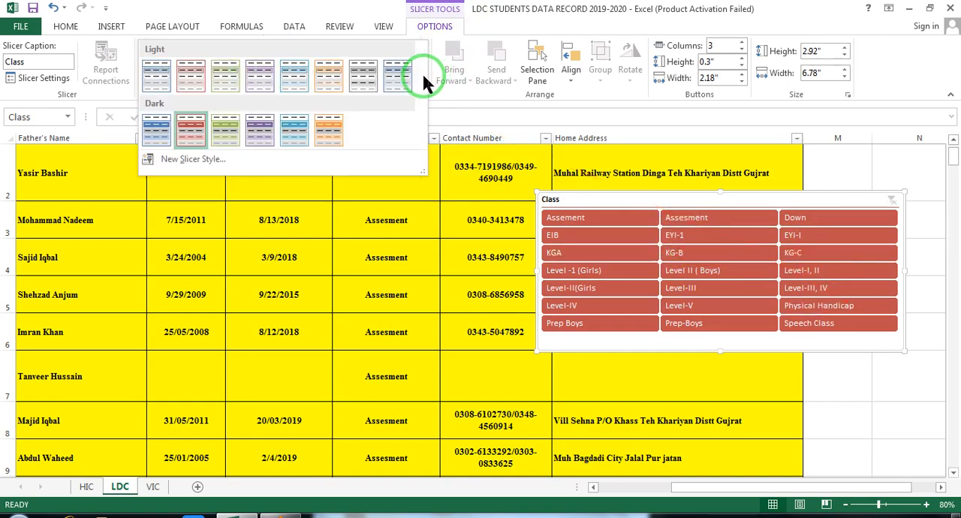
{"action": "left_click", "coordinate": [286, 70]}
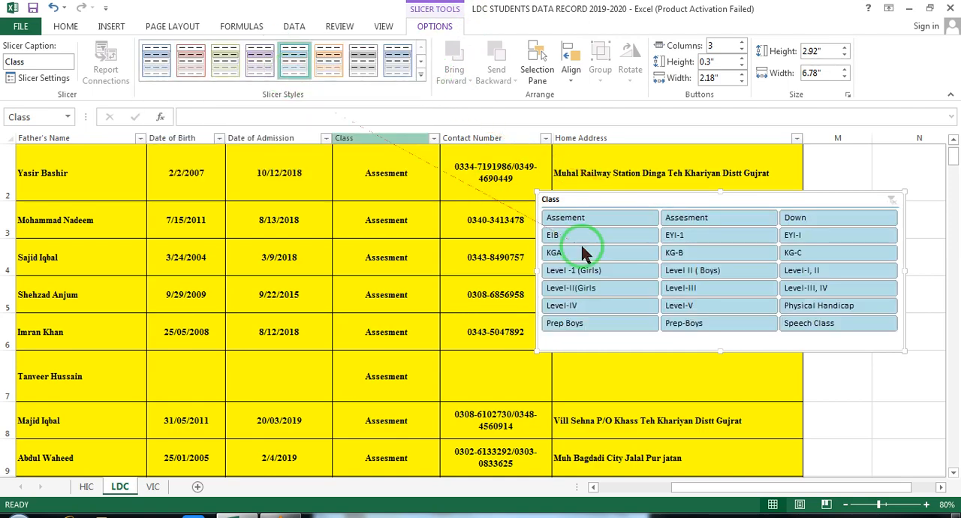
{"action": "left_click", "coordinate": [421, 75]}
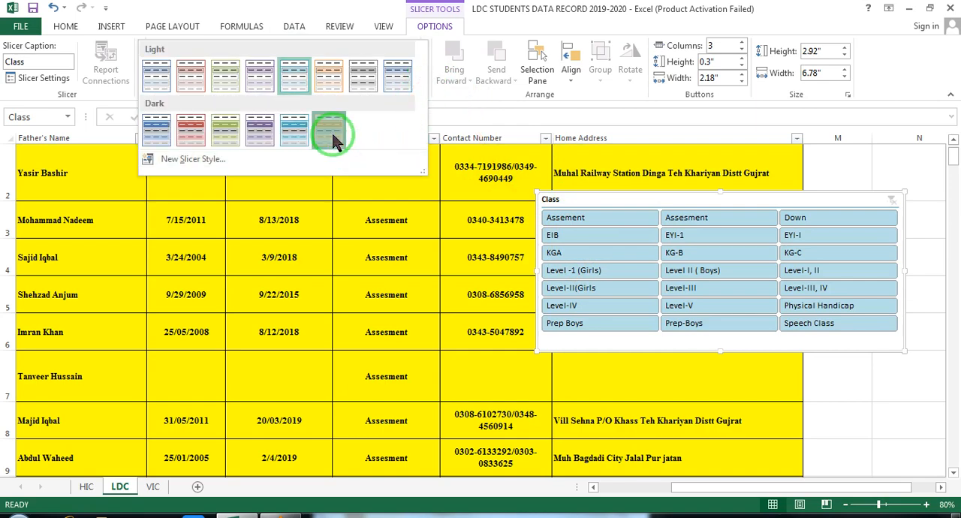
{"action": "left_click", "coordinate": [331, 130]}
- Start a new custom slicer style and name it "my slicer"
{"action": "left_click", "coordinate": [421, 75]}
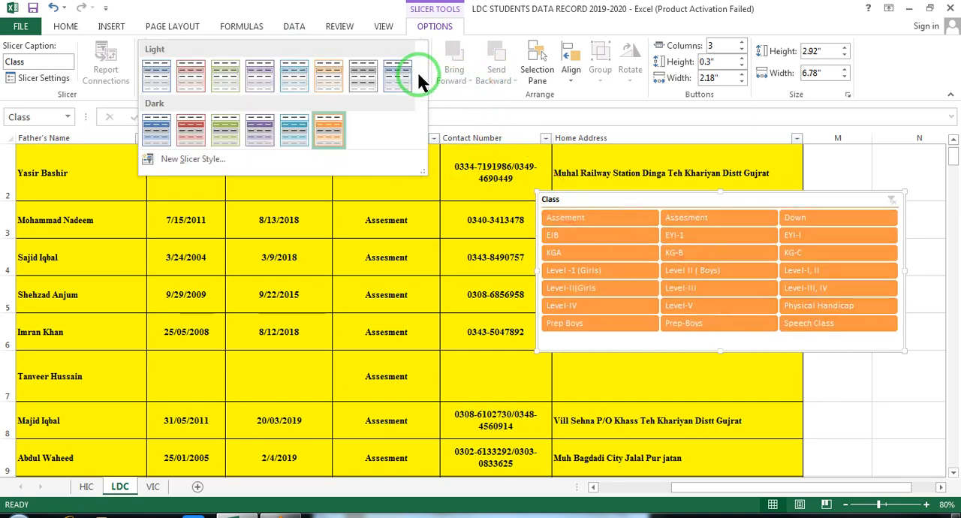
{"action": "left_click", "coordinate": [170, 161]}
{"action": "left_click_drag", "start_coordinate": [548, 65], "coordinate": [425, 71]}
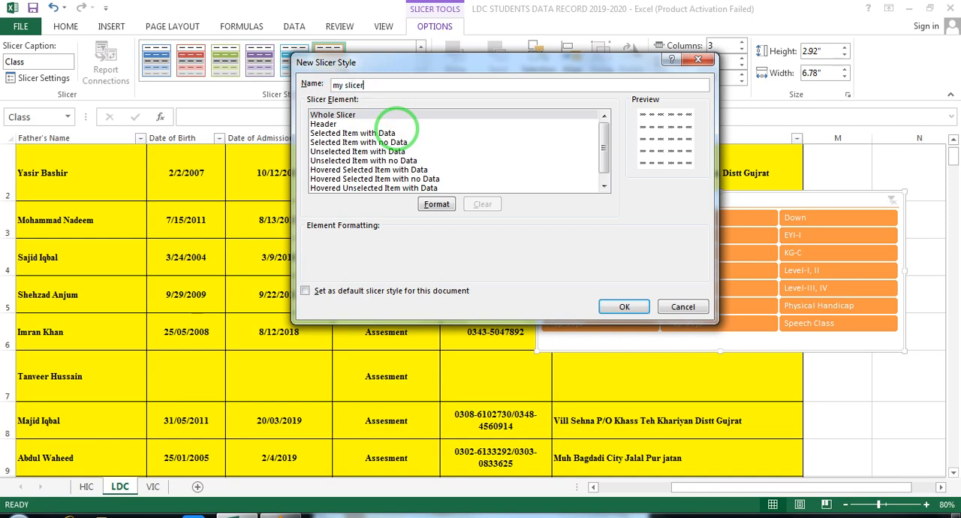
- Format the Header element of the new slicer style with the Cambria (Headings) font, bold, size 14
{"action": "left_click", "coordinate": [325, 124]}
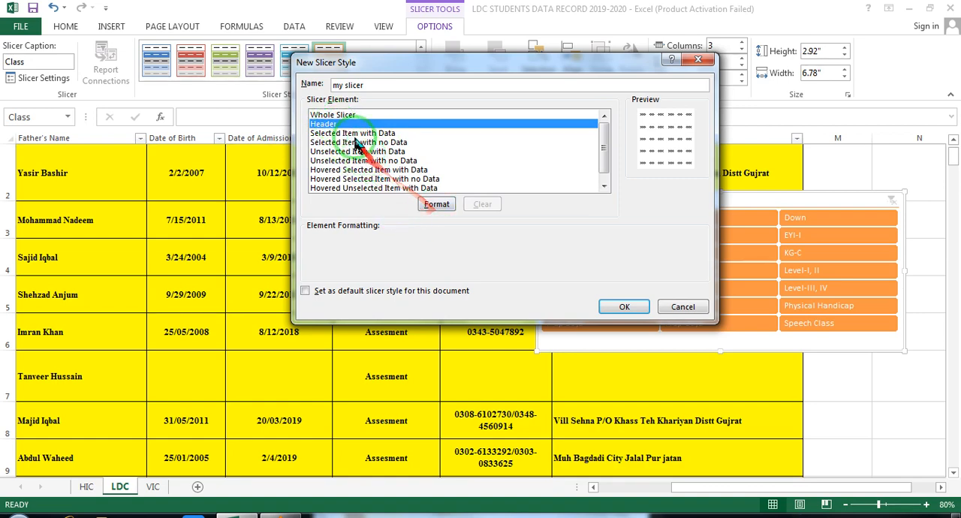
{"action": "left_click", "coordinate": [438, 208]}
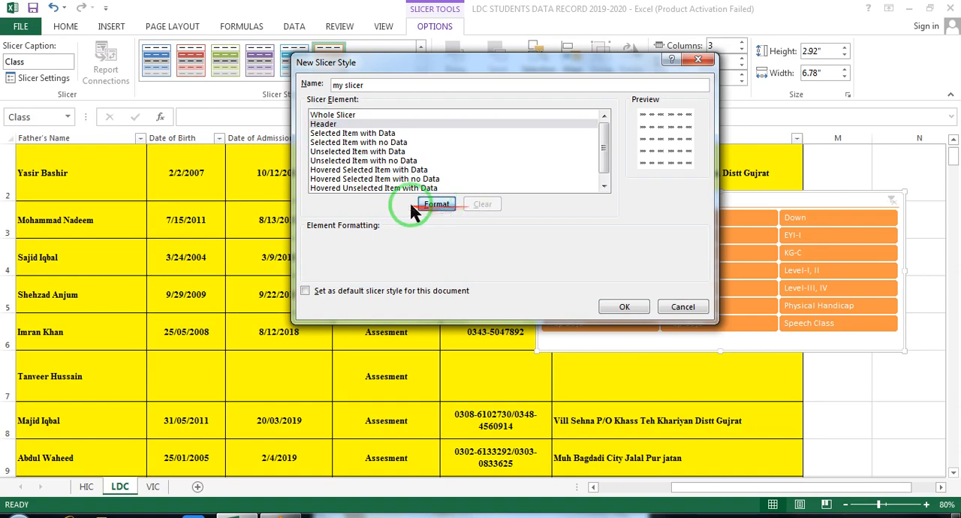
{"action": "left_click_drag", "start_coordinate": [549, 10], "coordinate": [510, 79]}
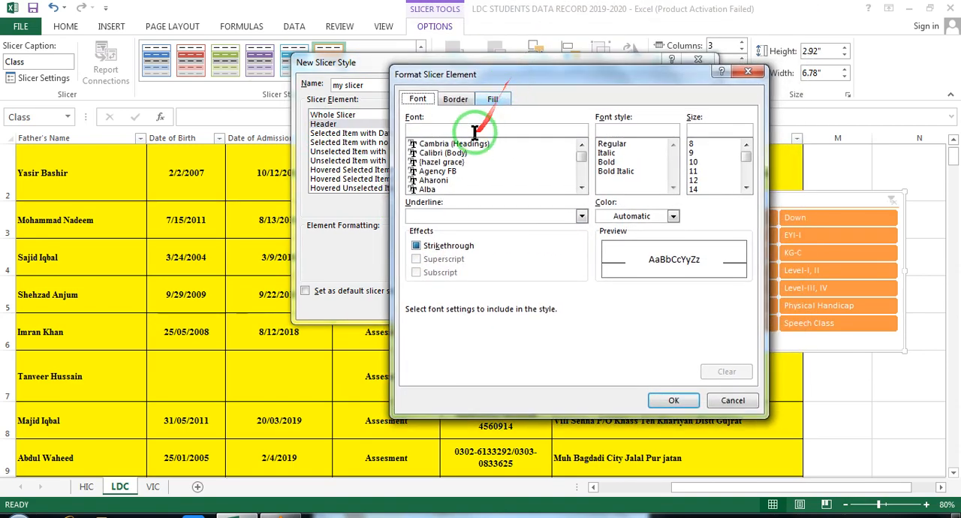
{"action": "left_click", "coordinate": [613, 163]}
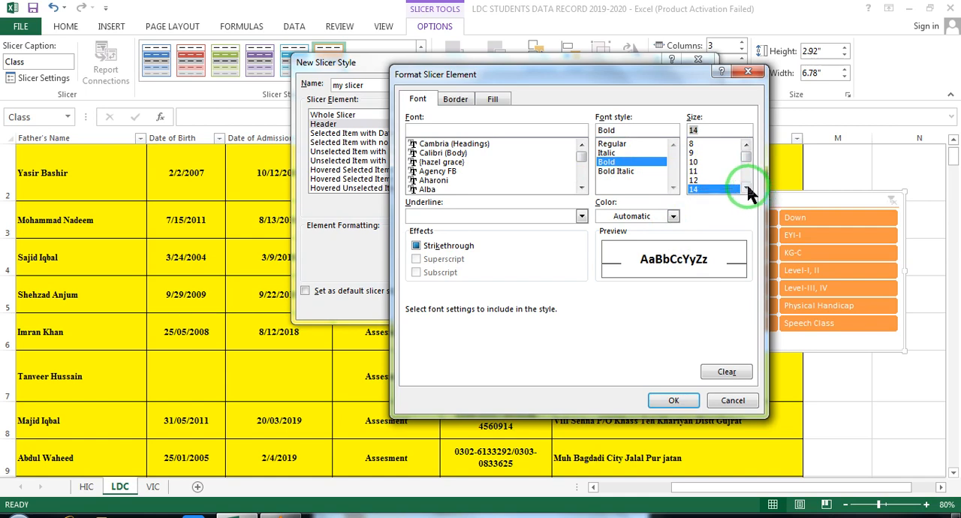
{"action": "left_click", "coordinate": [465, 144]}
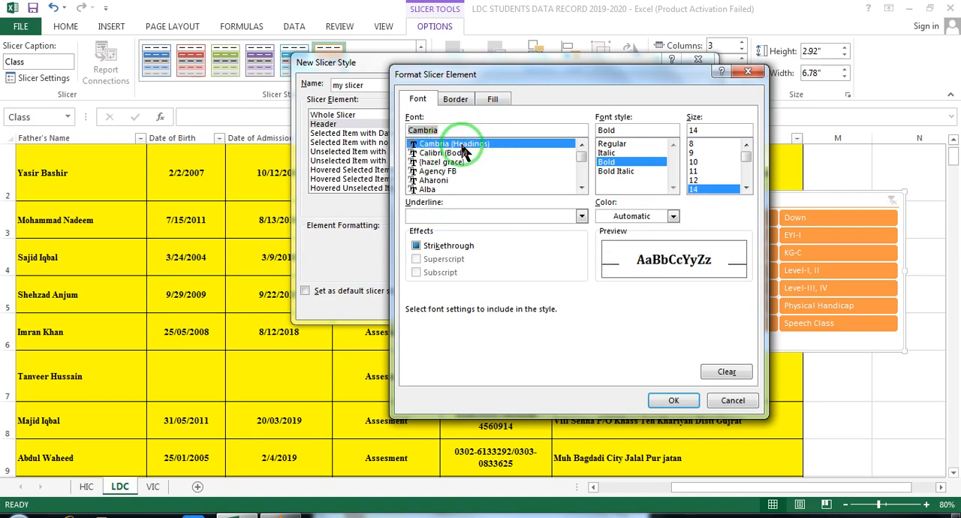
- Give the Header element a dark blue background fill and accept its formatting
{"action": "left_click", "coordinate": [456, 101]}
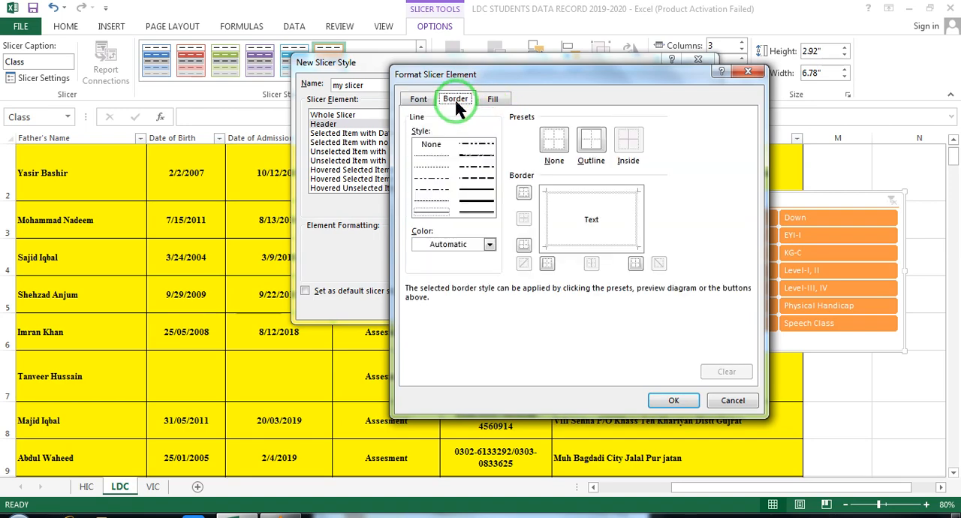
{"action": "left_click", "coordinate": [471, 199]}
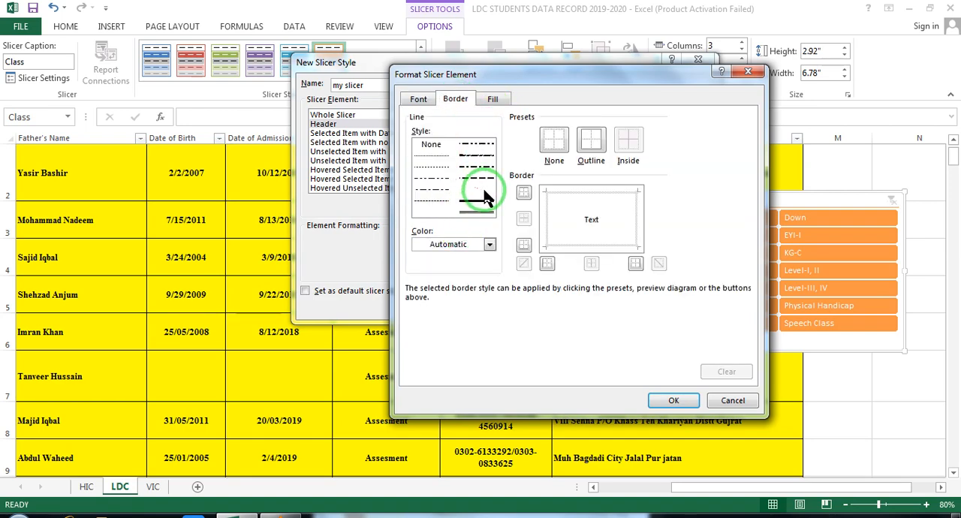
{"action": "left_click", "coordinate": [496, 100]}
{"action": "left_click", "coordinate": [481, 239]}
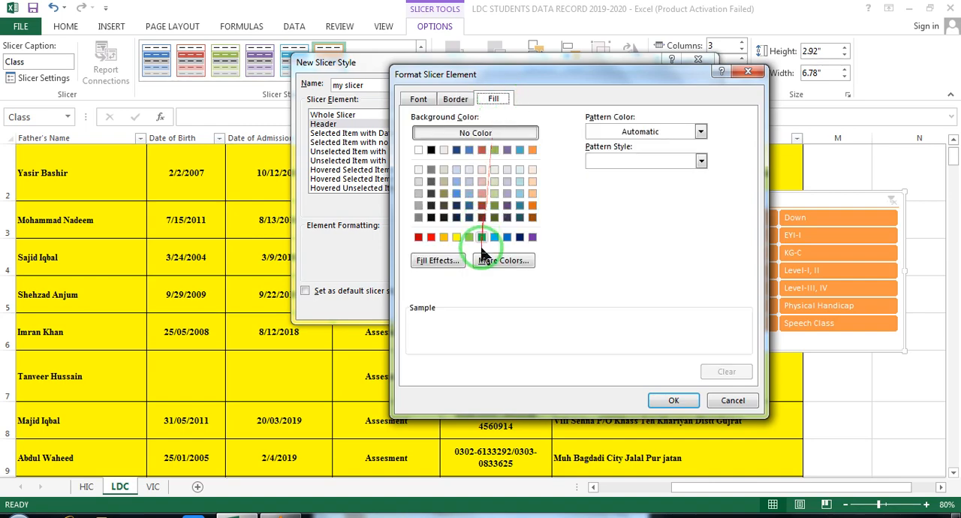
{"action": "left_click", "coordinate": [456, 149]}
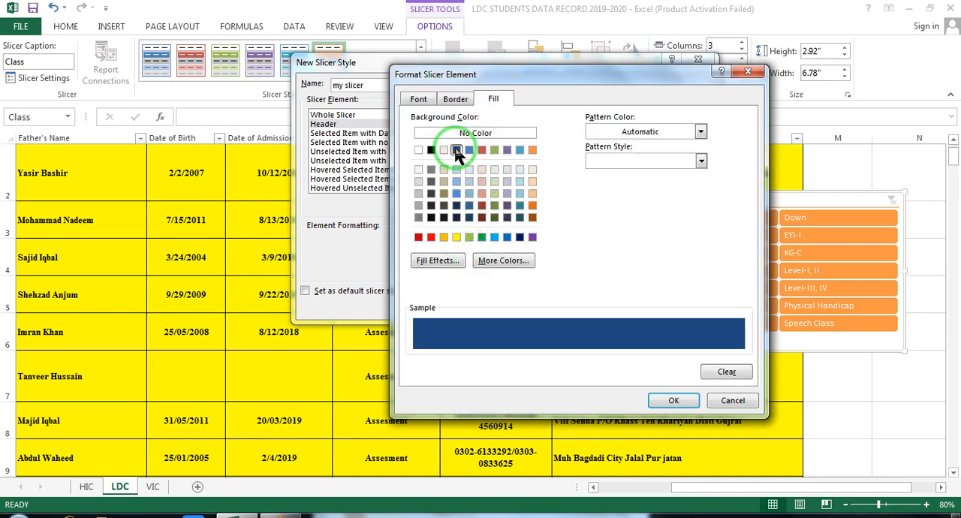
{"action": "left_click", "coordinate": [674, 400]}
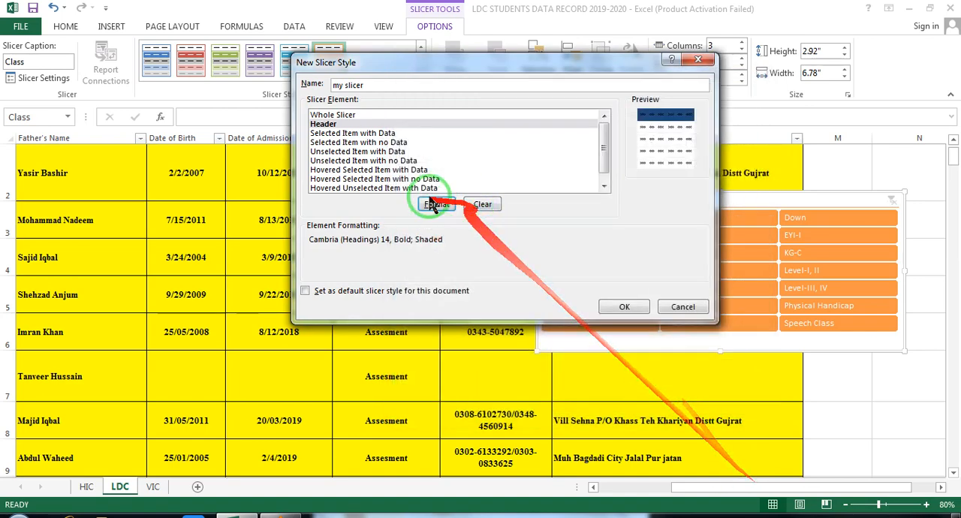
- Give the Selected Item with Data element of the new slicer style a dark orange background fill
{"action": "left_click", "coordinate": [385, 134]}
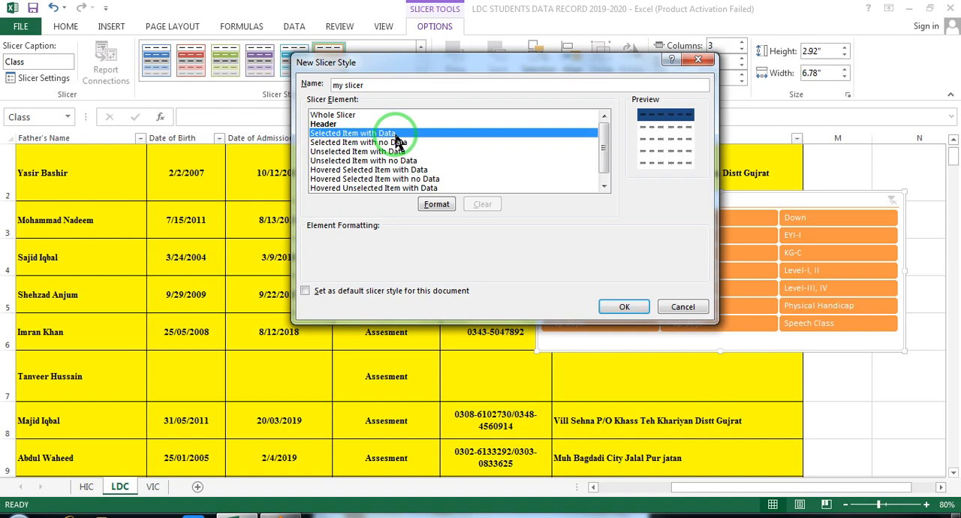
{"action": "left_click", "coordinate": [446, 209]}
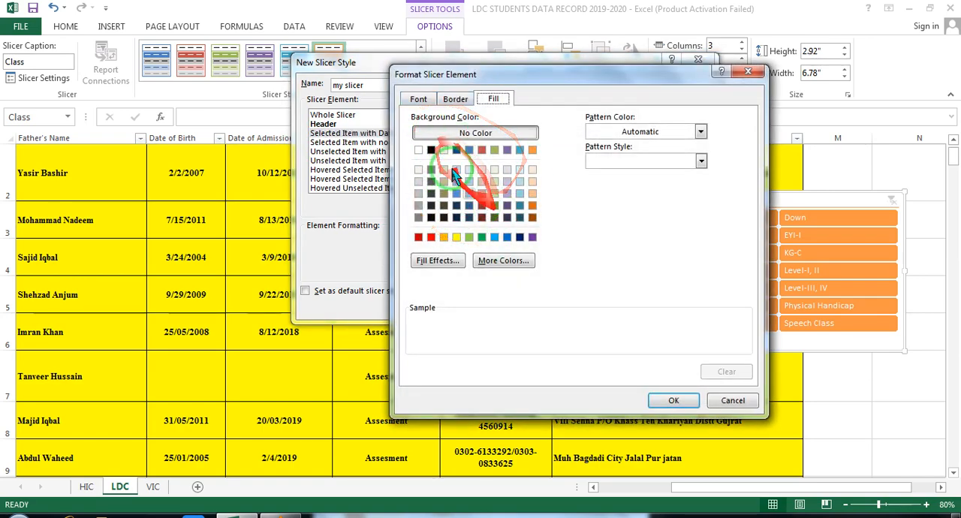
{"action": "left_click", "coordinate": [418, 99]}
{"action": "left_click", "coordinate": [455, 100]}
{"action": "left_click", "coordinate": [493, 100]}
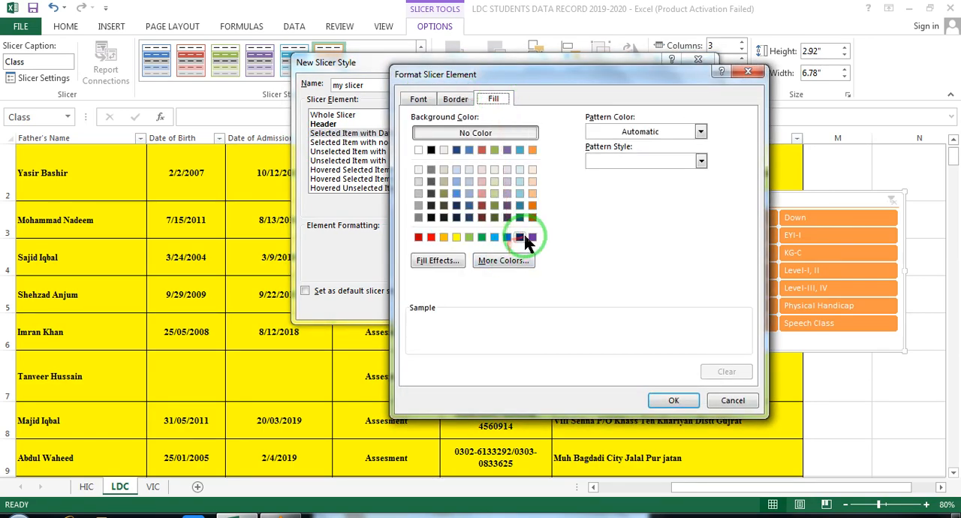
{"action": "left_click", "coordinate": [532, 205]}
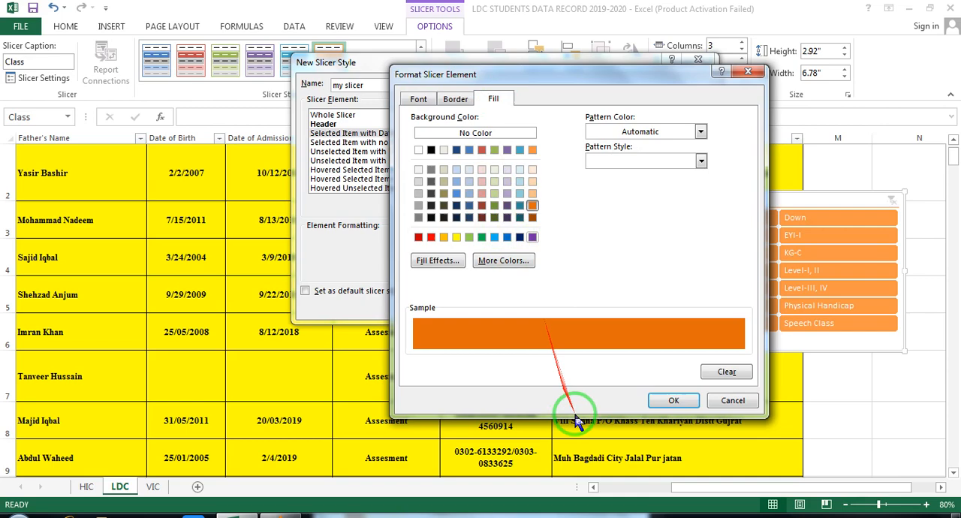
{"action": "left_click", "coordinate": [670, 399]}
- Give the Selected Item with no Data element of the slicer style a yellow background fill
{"action": "left_click", "coordinate": [359, 142]}
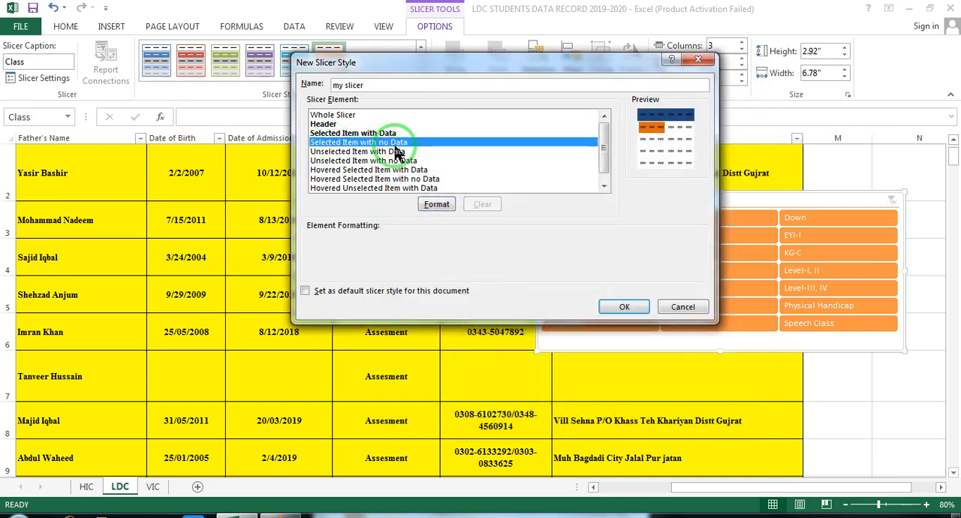
{"action": "left_click", "coordinate": [437, 206]}
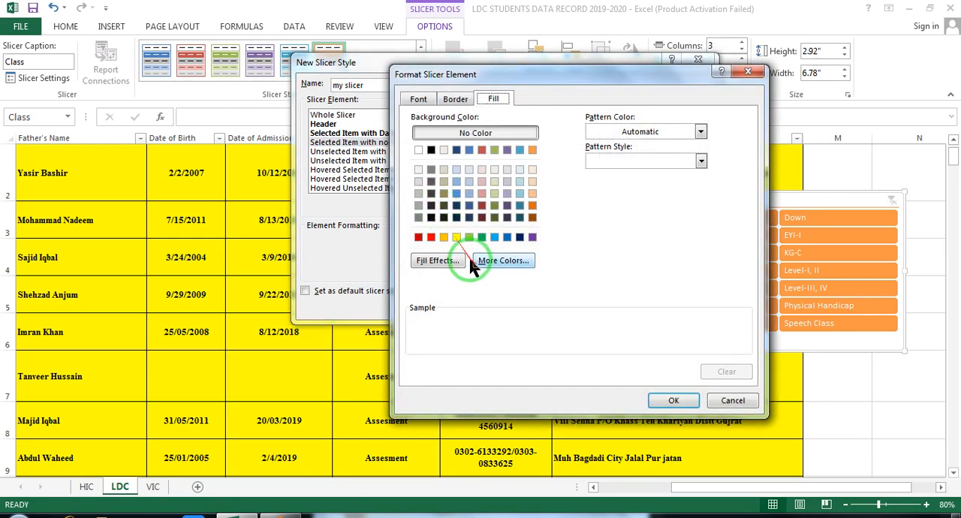
{"action": "left_click", "coordinate": [456, 237]}
{"action": "left_click", "coordinate": [674, 401]}
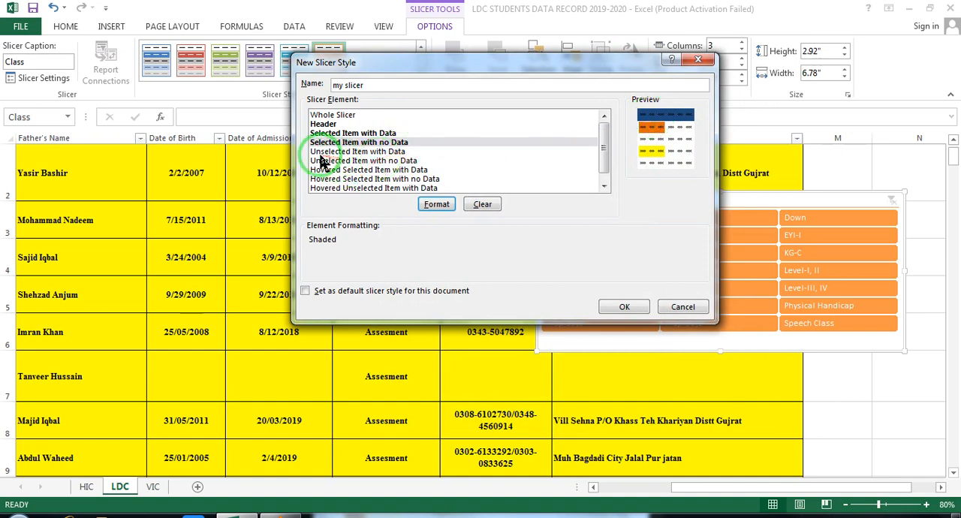
- Give the Unselected Item with Data element of the slicer style an aqua blue background fill
{"action": "left_click", "coordinate": [363, 152]}
{"action": "left_click", "coordinate": [437, 204]}
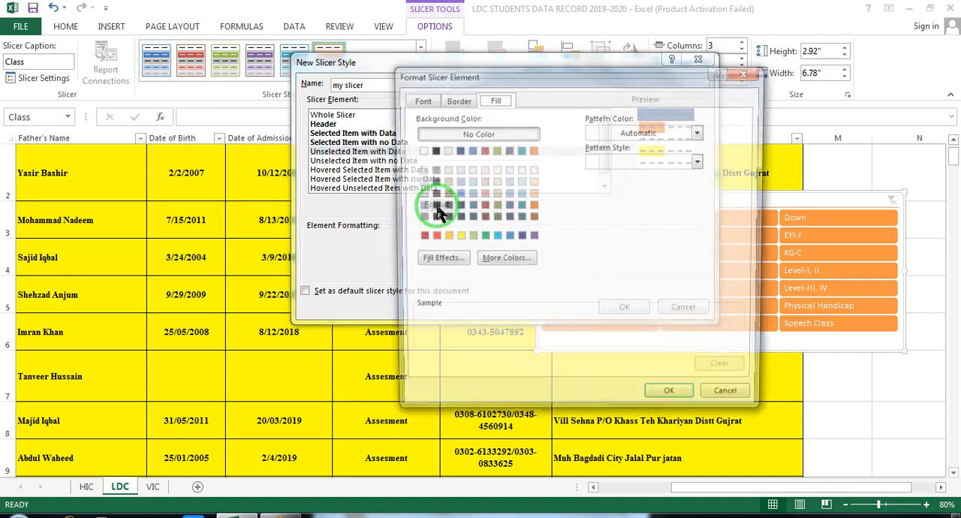
{"action": "left_click", "coordinate": [520, 149]}
{"action": "left_click", "coordinate": [670, 401]}
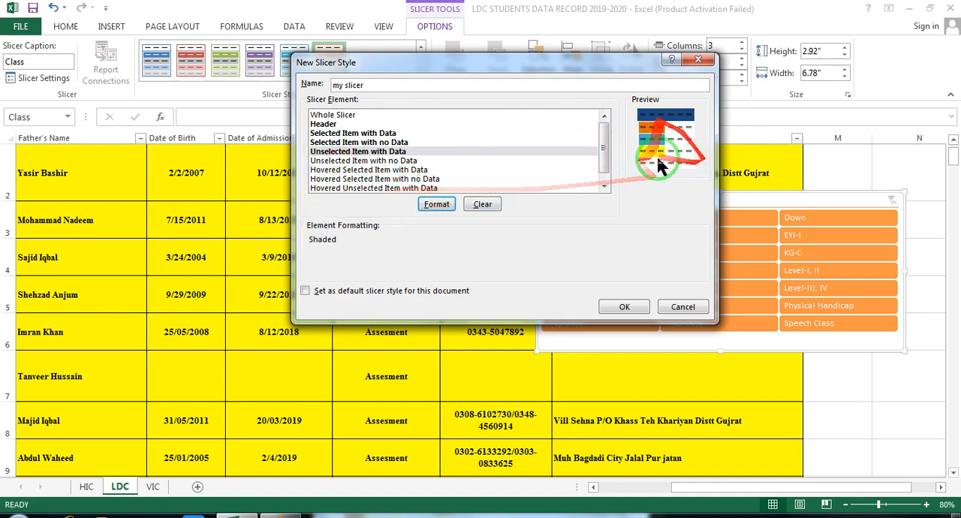
- Save the custom slicer style "my slicer" and apply it to the Class slicer
{"action": "left_click", "coordinate": [627, 308]}
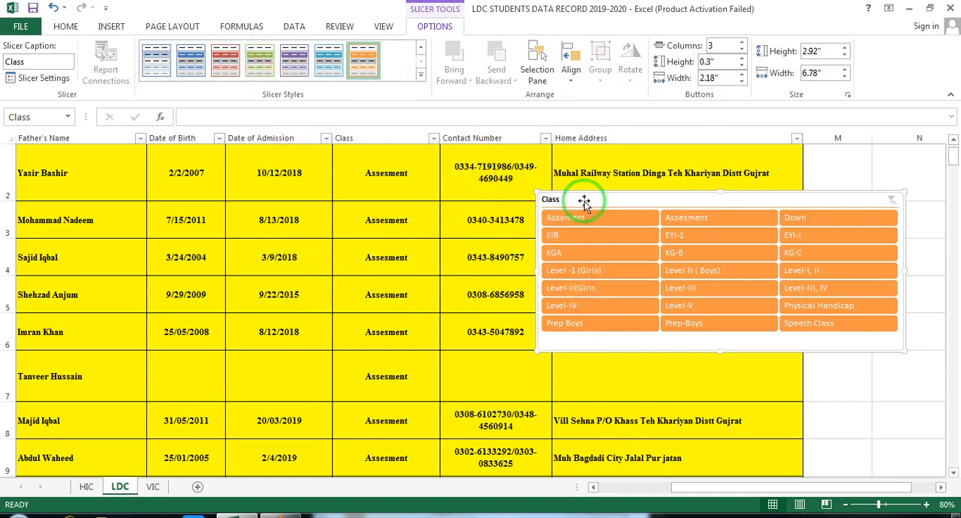
{"action": "left_click", "coordinate": [421, 75]}
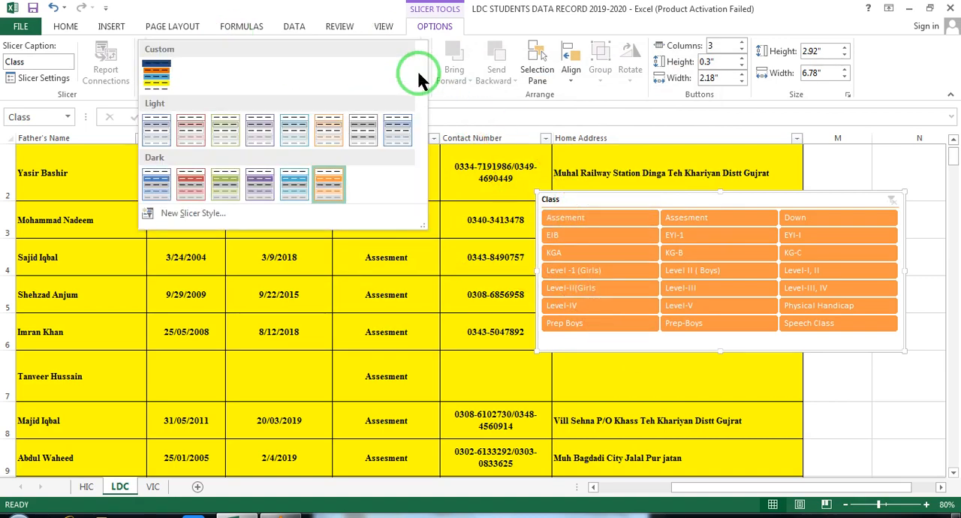
{"action": "left_click", "coordinate": [158, 83]}
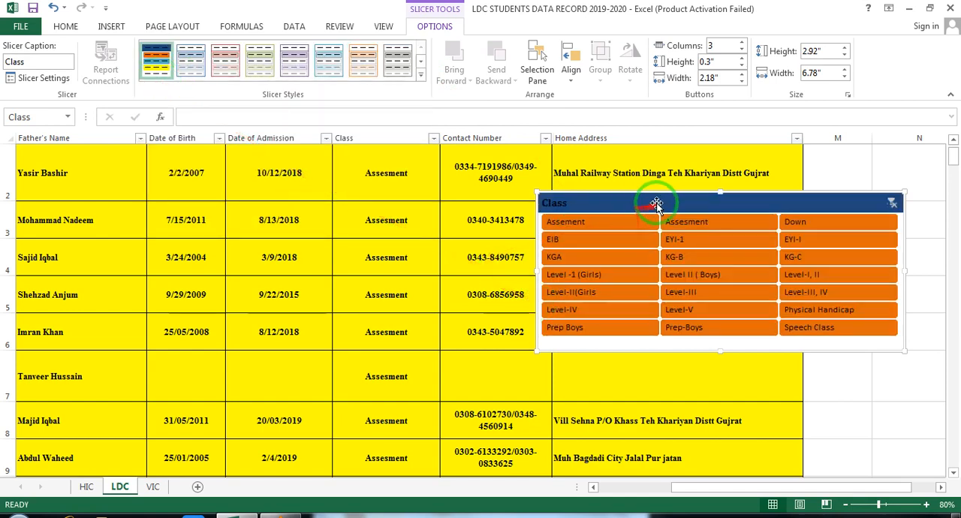
{"action": "left_click", "coordinate": [558, 205]}
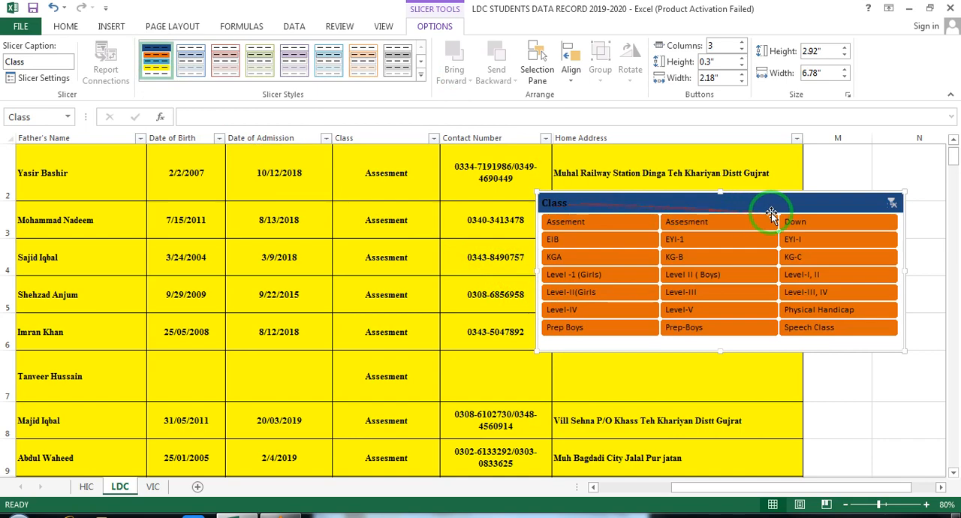
- Filter the table by the EIB, KG-B and Assement classes in turn with the slicer, and clear the filter
{"action": "left_click", "coordinate": [582, 239]}
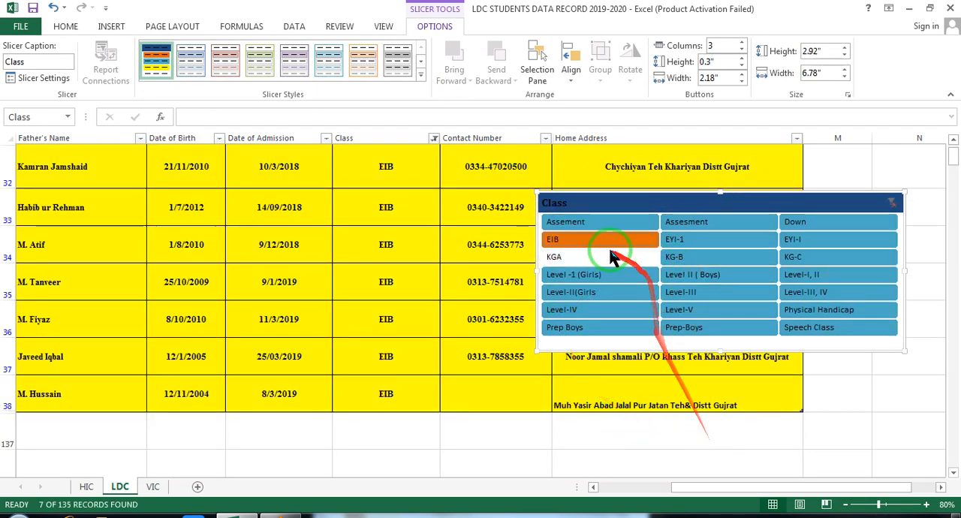
{"action": "left_click", "coordinate": [671, 257]}
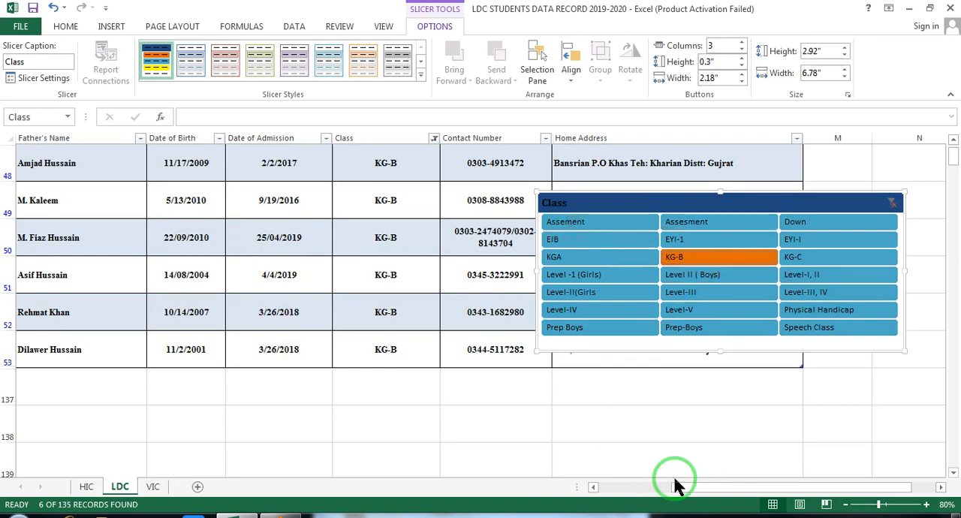
{"action": "left_click", "coordinate": [571, 225]}
{"action": "left_click", "coordinate": [953, 157]}
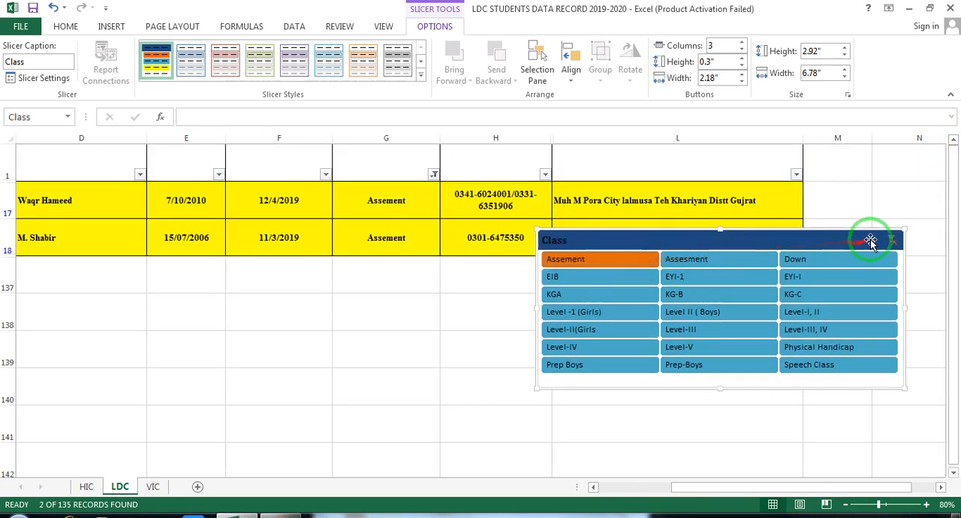
{"action": "left_click", "coordinate": [892, 240]}
- Reposition the Class slicer just below the header row over the Home Address column and filter the table by KGA
{"action": "left_click_drag", "start_coordinate": [659, 241], "coordinate": [722, 192]}
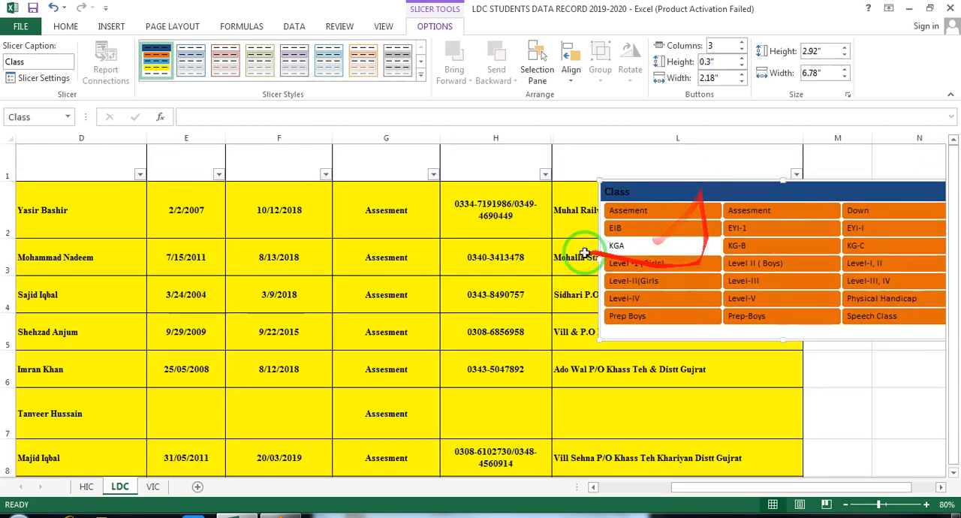
{"action": "left_click_drag", "start_coordinate": [648, 188], "coordinate": [575, 189]}
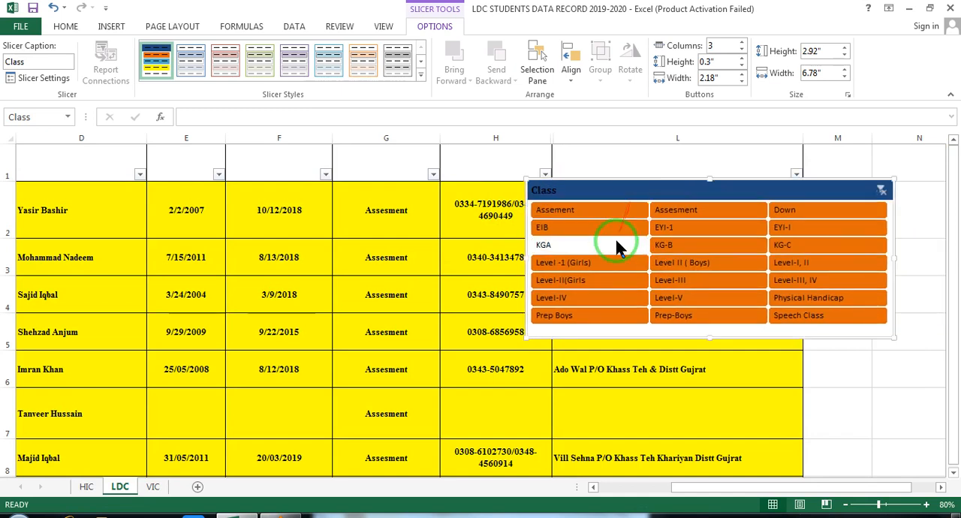
{"action": "left_click", "coordinate": [564, 251]}
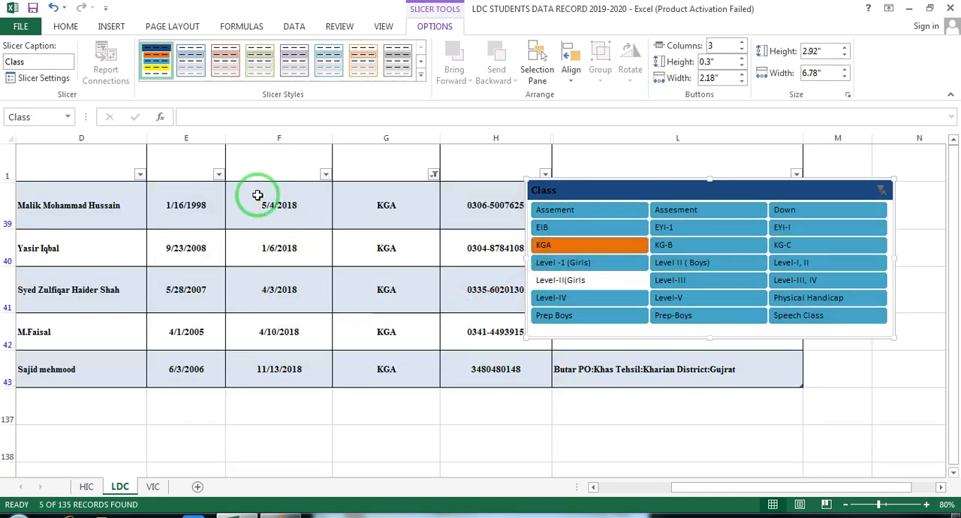
- Move the Class slicer aside to uncover the contact numbers, and filter the table by KG-B and EYI-I in turn
{"action": "left_click_drag", "start_coordinate": [727, 190], "coordinate": [918, 343]}
{"action": "left_click_drag", "start_coordinate": [837, 342], "coordinate": [748, 239]}
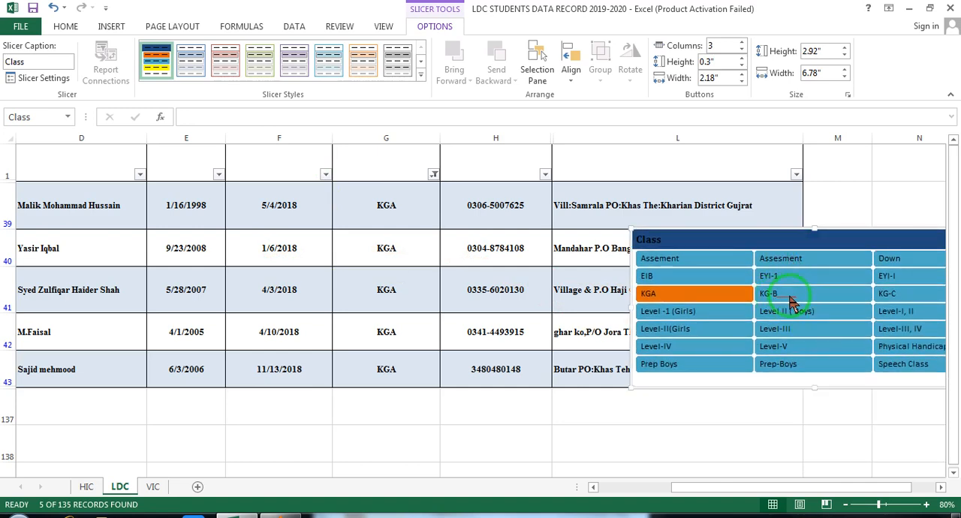
{"action": "left_click", "coordinate": [792, 301]}
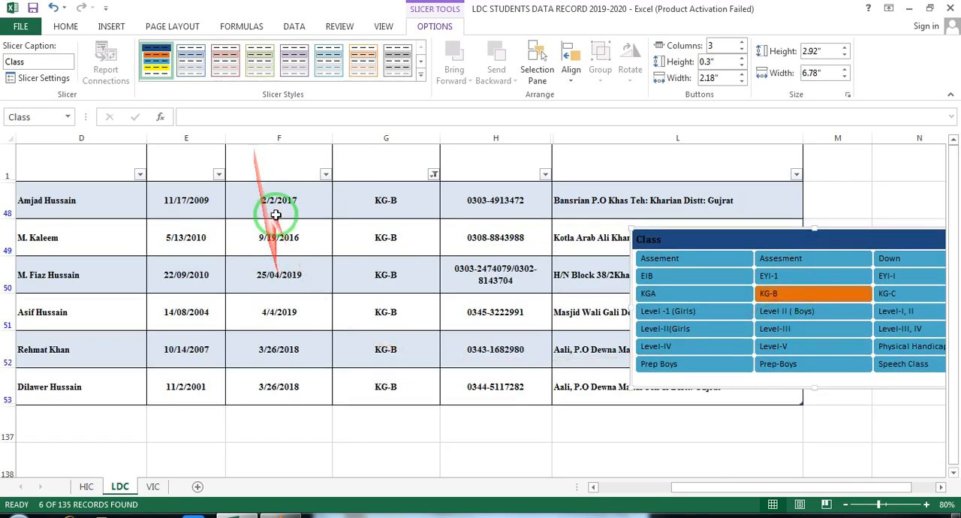
{"action": "left_click", "coordinate": [892, 279]}
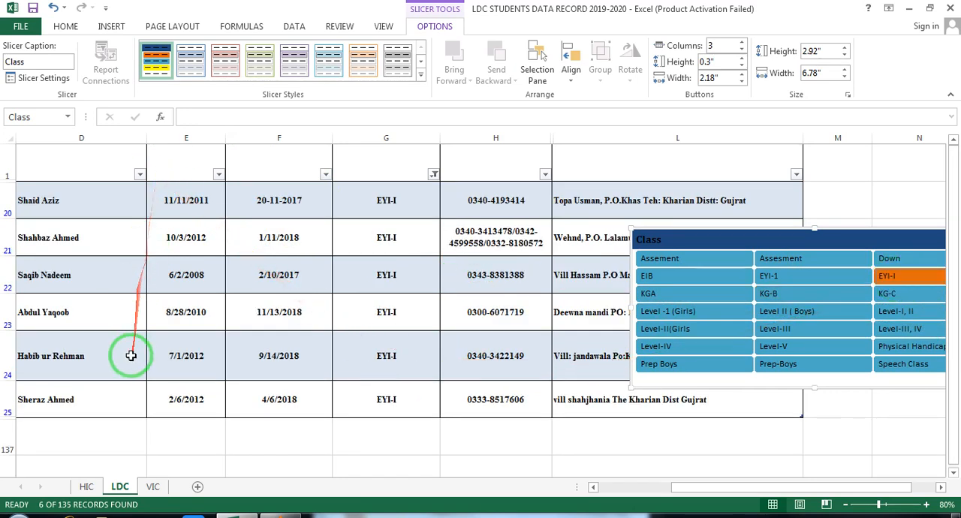
- Move the Class slicer below the first records near column D, filter by Level-I, II and KG-C in turn, and clear the filter
{"action": "left_click_drag", "start_coordinate": [755, 487], "coordinate": [631, 486]}
{"action": "left_click_drag", "start_coordinate": [923, 240], "coordinate": [369, 345]}
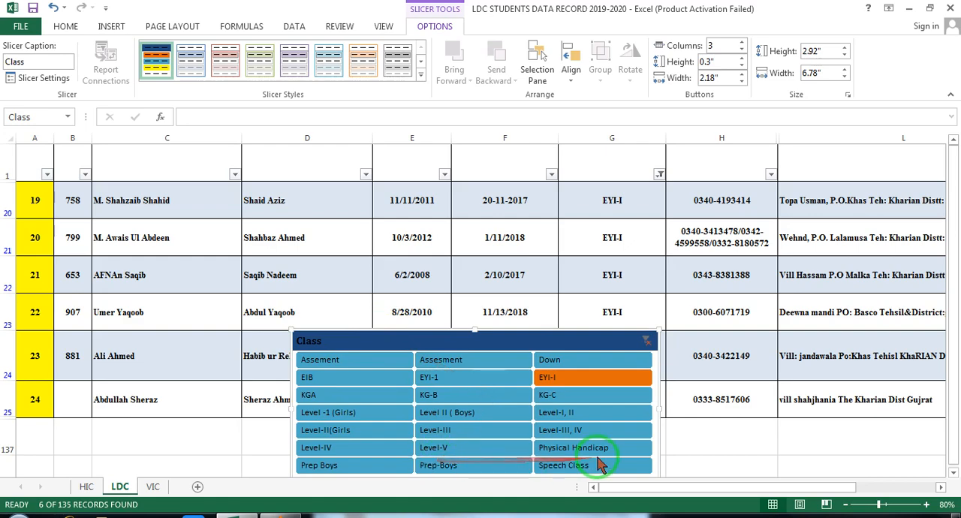
{"action": "left_click", "coordinate": [575, 415]}
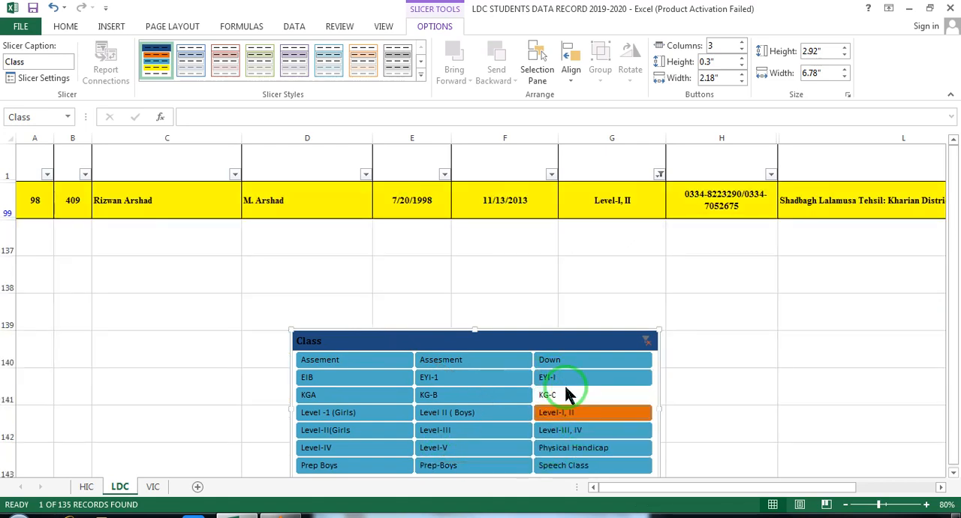
{"action": "left_click", "coordinate": [560, 394]}
{"action": "left_click_drag", "start_coordinate": [559, 390], "coordinate": [454, 242]}
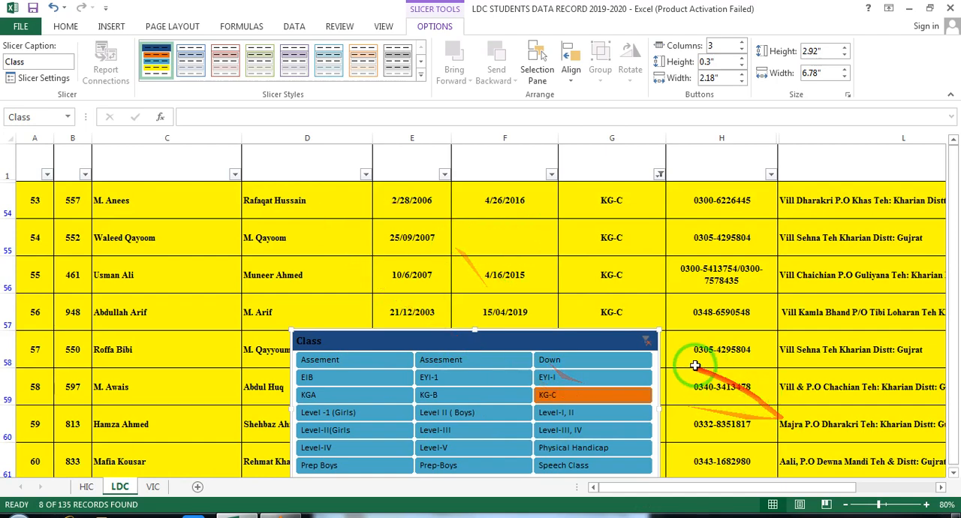
{"action": "left_click", "coordinate": [646, 342]}
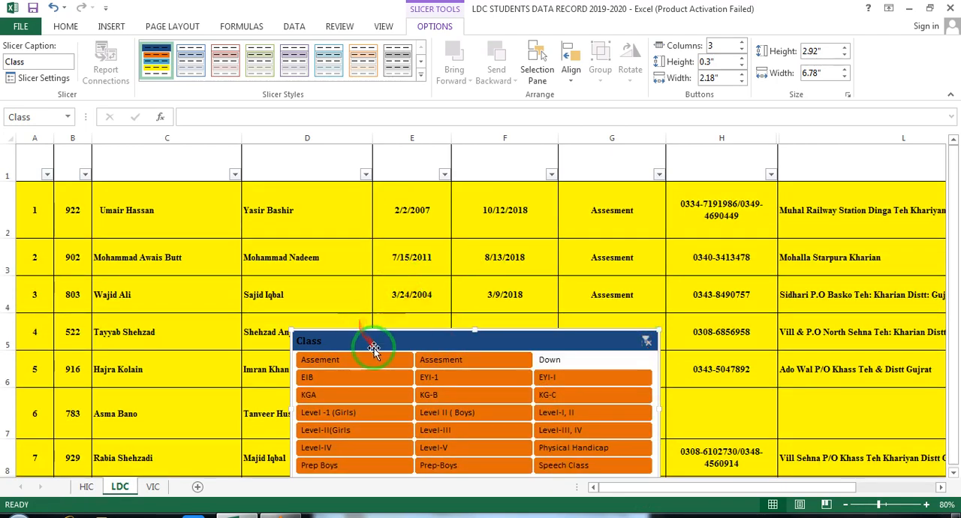
- Move the Class slicer beside the Class column, just below the header row, and insert a Student's Name slicer for the table
{"action": "left_click_drag", "start_coordinate": [375, 338], "coordinate": [727, 187]}
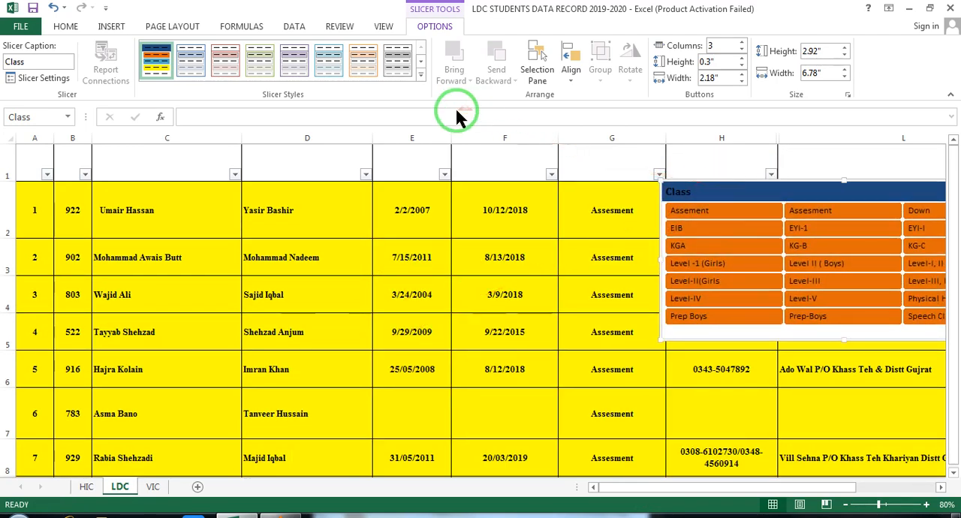
{"action": "left_click", "coordinate": [258, 229]}
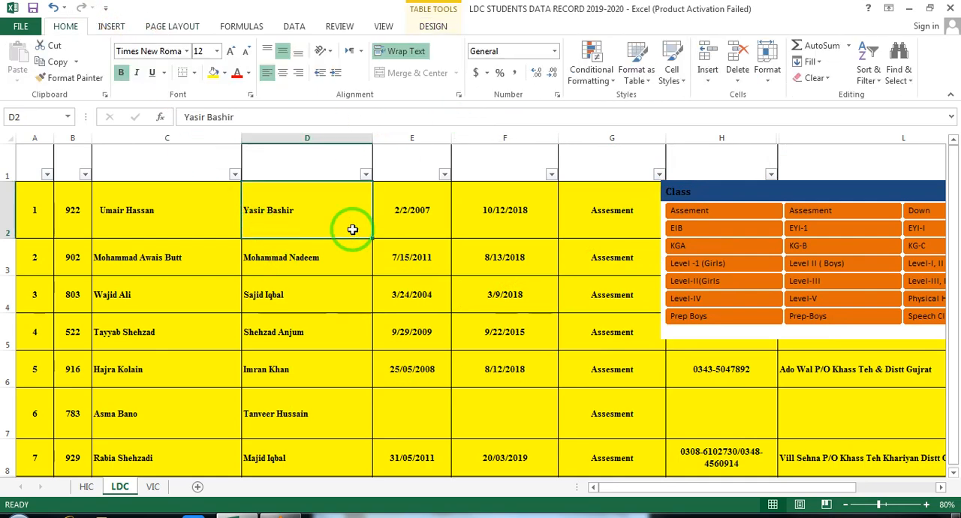
{"action": "left_click", "coordinate": [112, 27]}
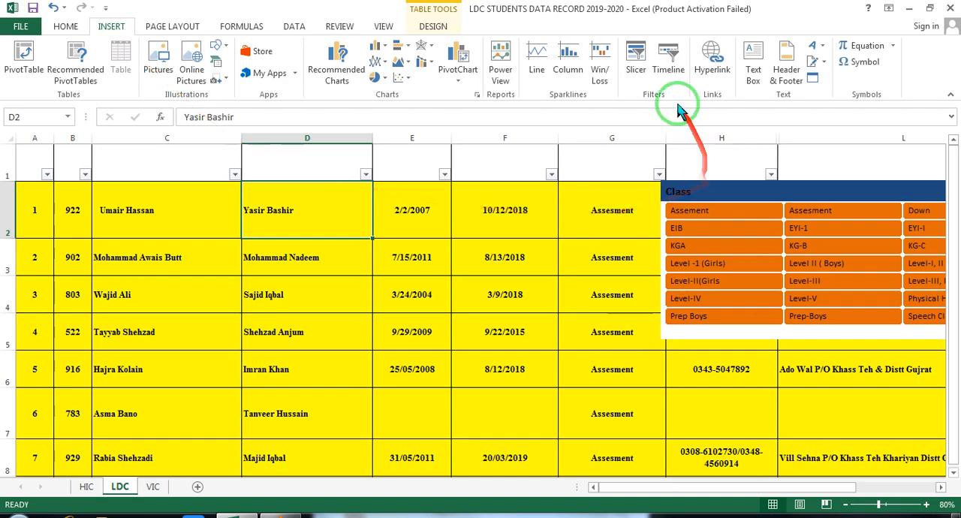
{"action": "left_click", "coordinate": [636, 62]}
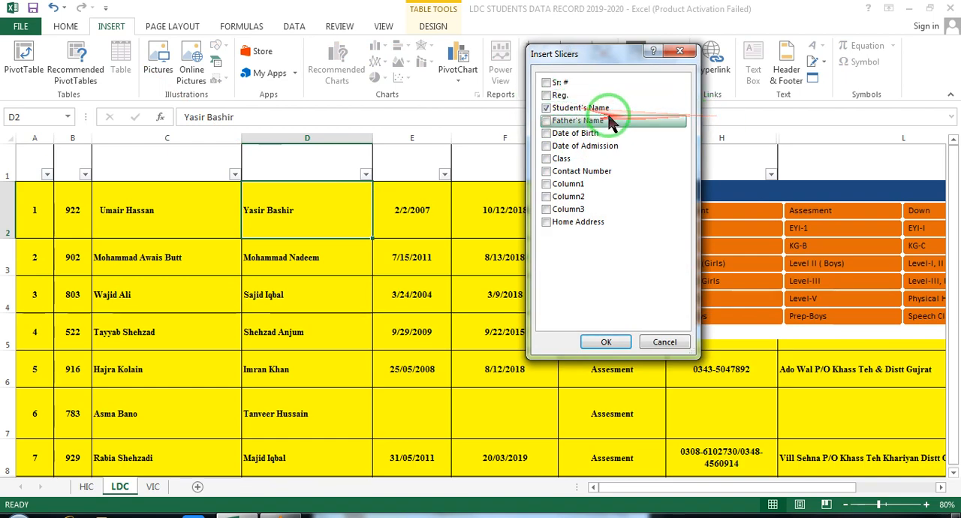
{"action": "left_click", "coordinate": [607, 342]}
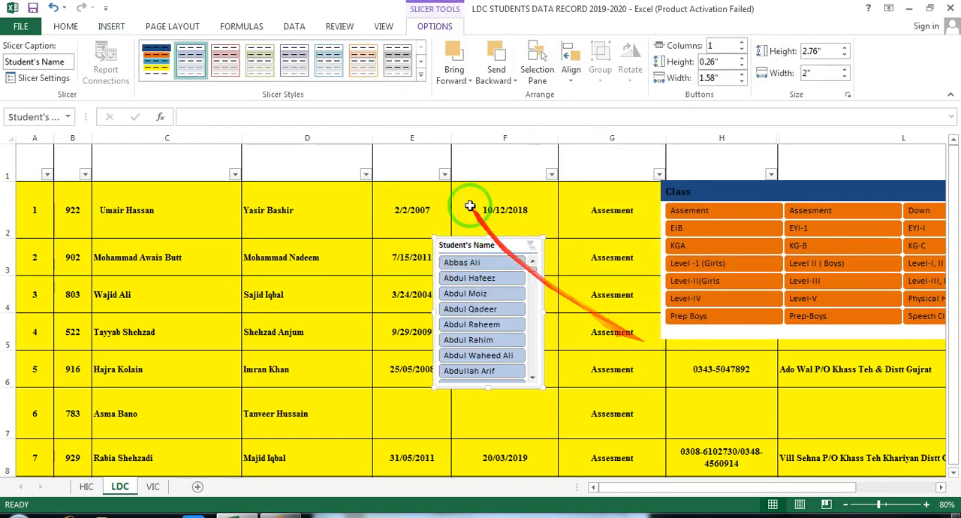
- Filter the table to a single student's record with the Student's Name slicer
{"action": "left_click_drag", "start_coordinate": [515, 243], "coordinate": [460, 120]}
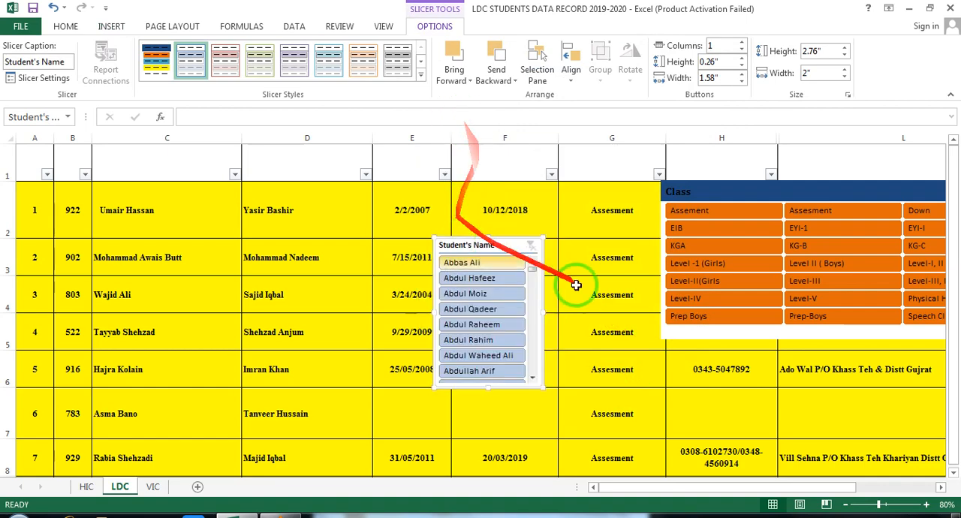
{"action": "left_click_drag", "start_coordinate": [534, 269], "coordinate": [623, 175]}
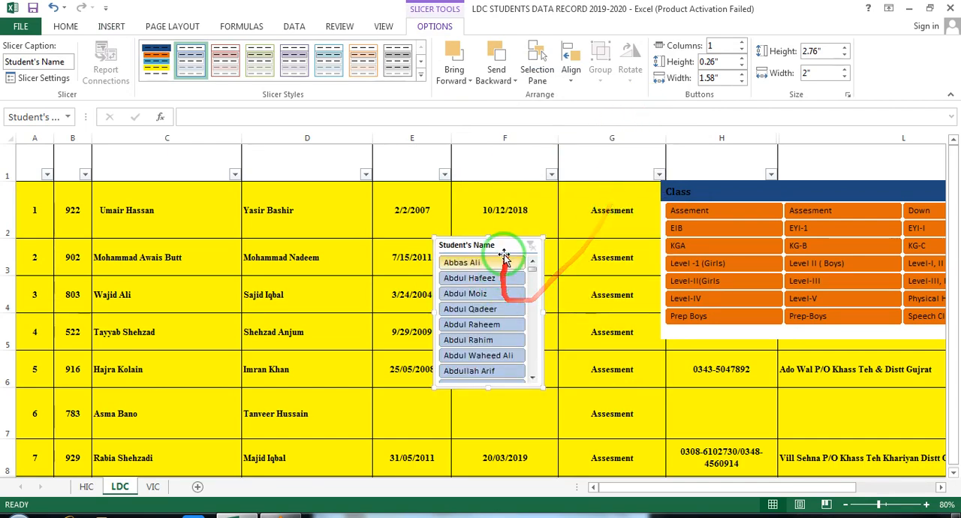
{"action": "left_click_drag", "start_coordinate": [493, 244], "coordinate": [260, 140]}
{"action": "scroll", "coordinate": [757, 402], "scroll_direction": "down", "scroll_amount": 1}
{"action": "scroll", "coordinate": [758, 401], "scroll_direction": "down", "scroll_amount": 3}
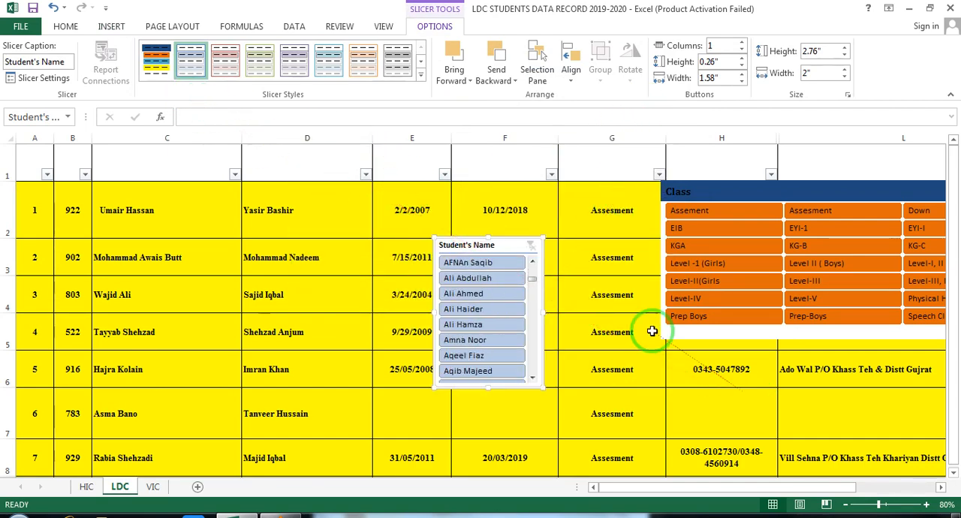
{"action": "left_click", "coordinate": [470, 312]}
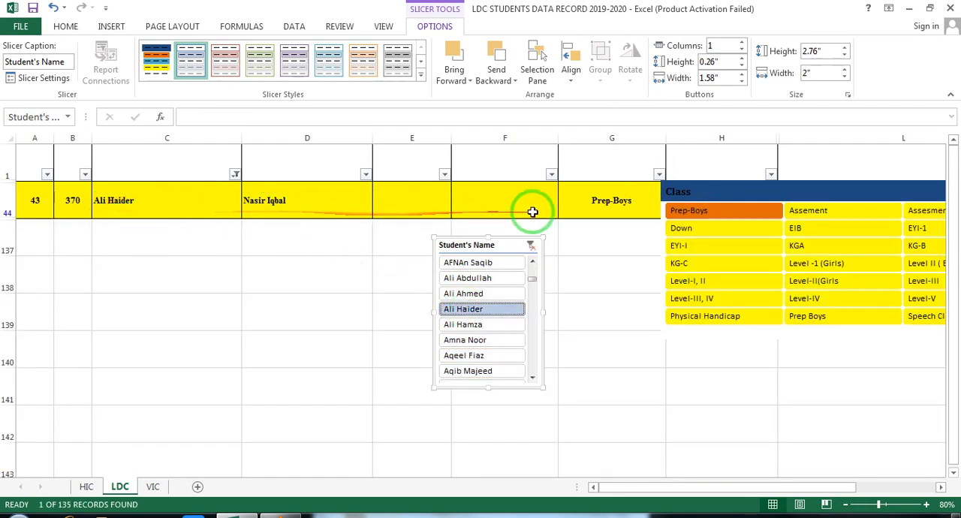
- Move the Class slicer down clear of the filtered record's contact number and address, and filter by several individual students in turn
{"action": "left_click_drag", "start_coordinate": [762, 191], "coordinate": [764, 303]}
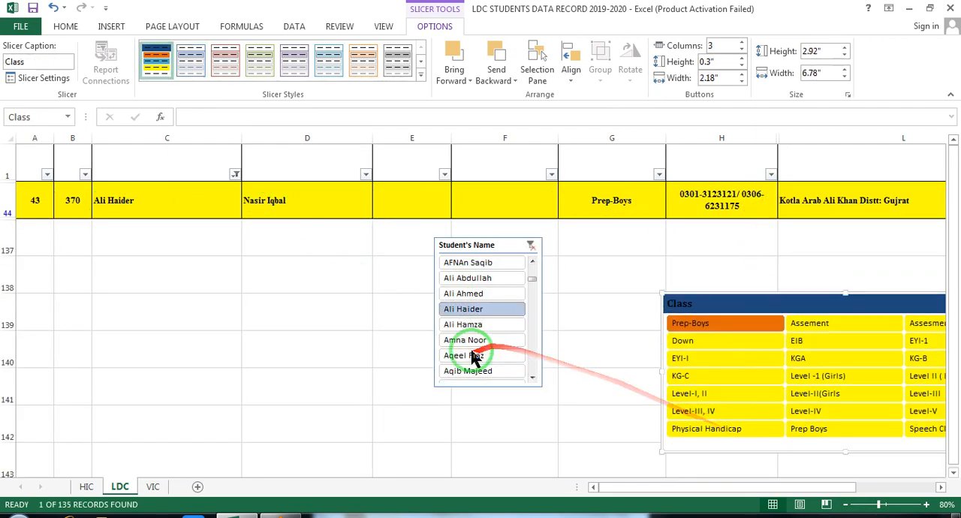
{"action": "left_click", "coordinate": [472, 328]}
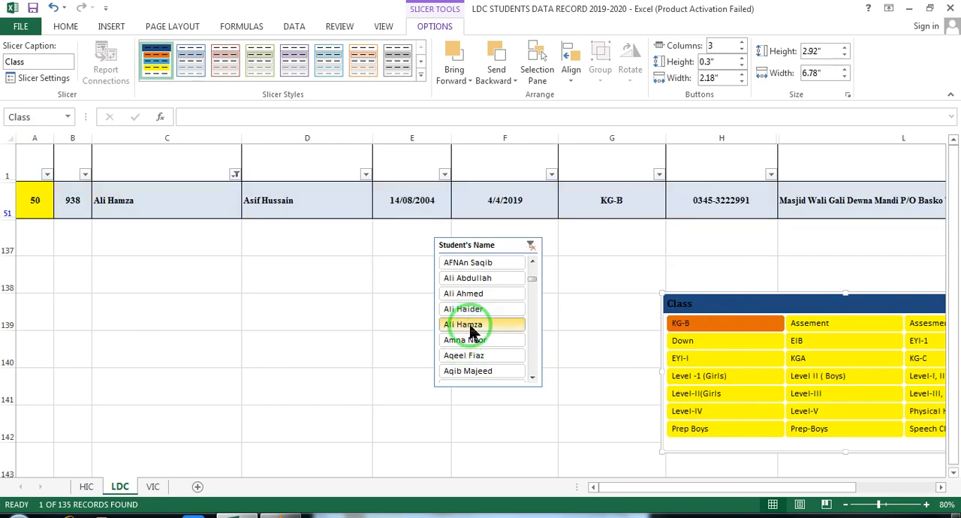
{"action": "left_click", "coordinate": [481, 356]}
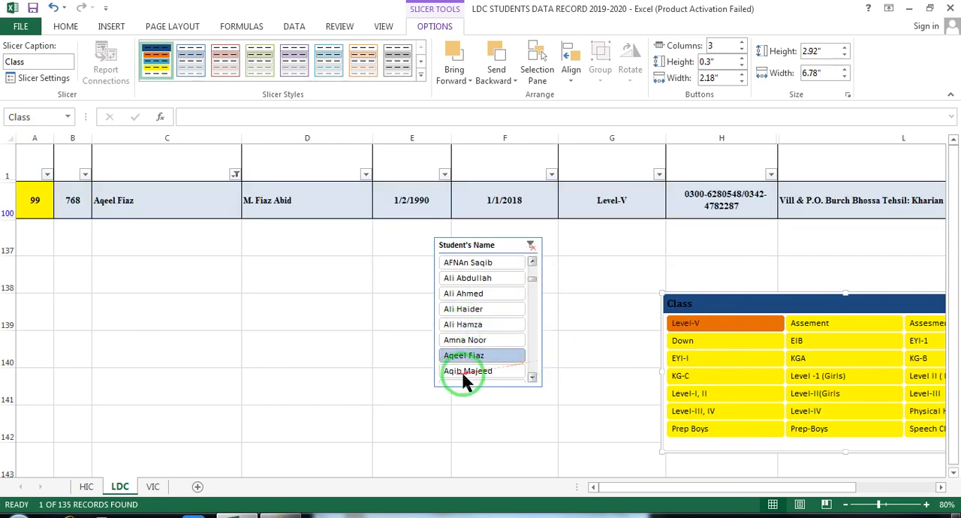
{"action": "scroll", "coordinate": [532, 339], "scroll_direction": "down", "scroll_amount": 5}
{"action": "left_click", "coordinate": [464, 340]}
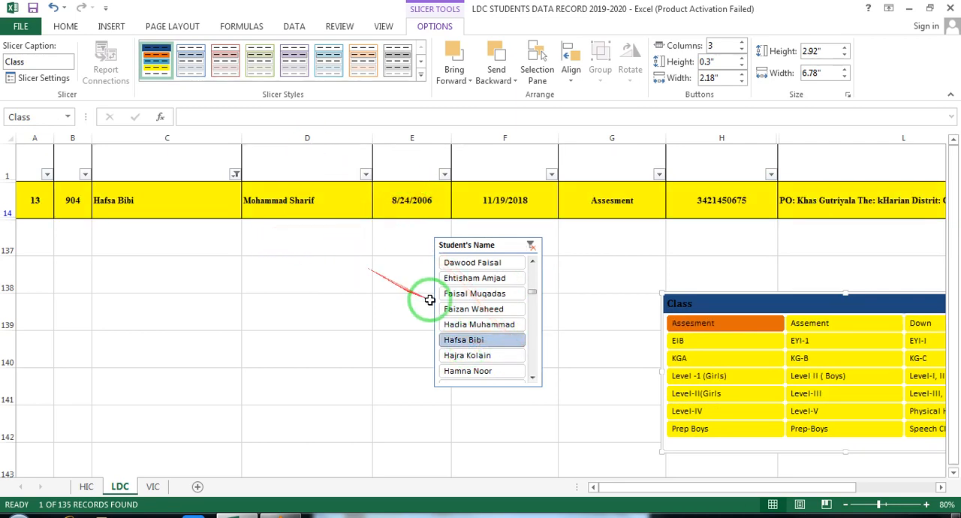
- Filter the table to three more students one after another with the Student's Name slicer, and clear its filter
{"action": "left_click", "coordinate": [461, 295]}
{"action": "left_click", "coordinate": [465, 371]}
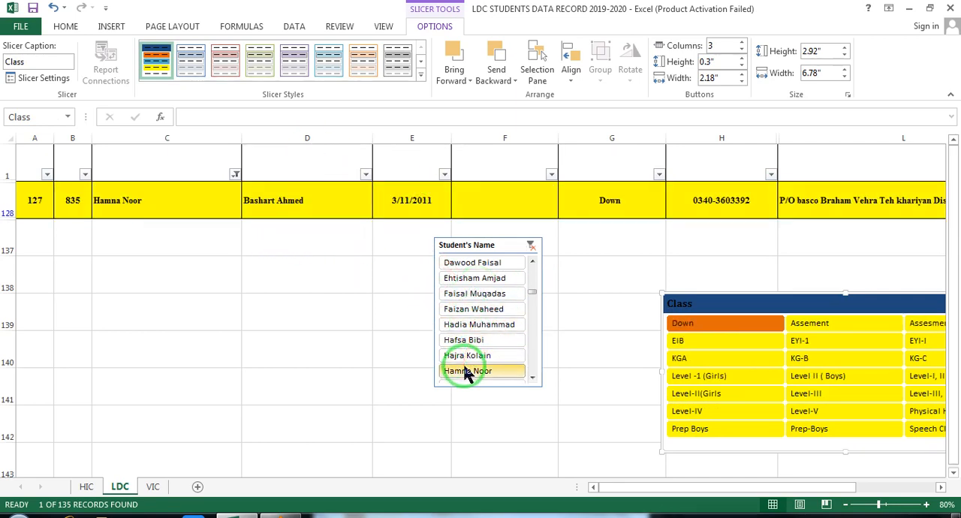
{"action": "left_click", "coordinate": [507, 326]}
{"action": "left_click", "coordinate": [530, 246]}
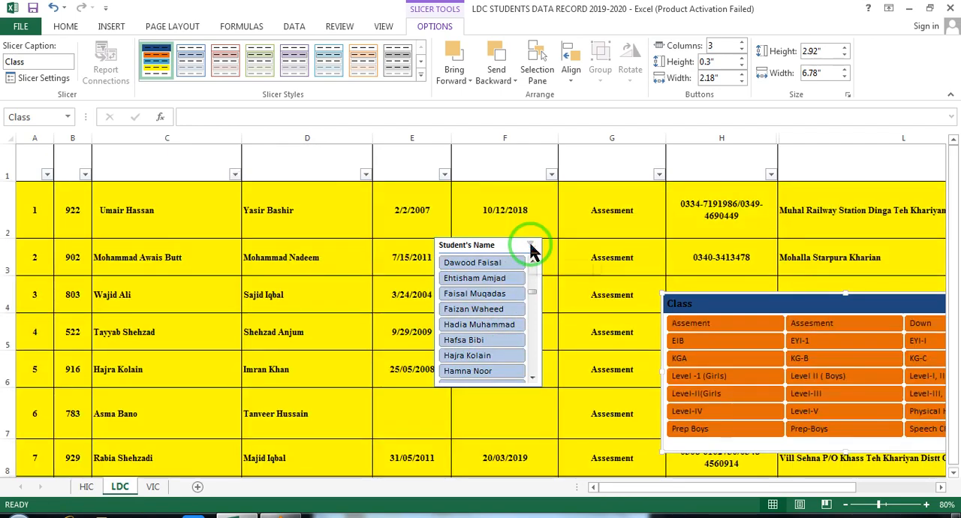
{"action": "left_click", "coordinate": [531, 248]}
- Set the Student's Name slicer to 3 columns and enlarge it to about 3.71" high and 5.43" wide
{"action": "left_click_drag", "start_coordinate": [531, 245], "coordinate": [516, 246]}
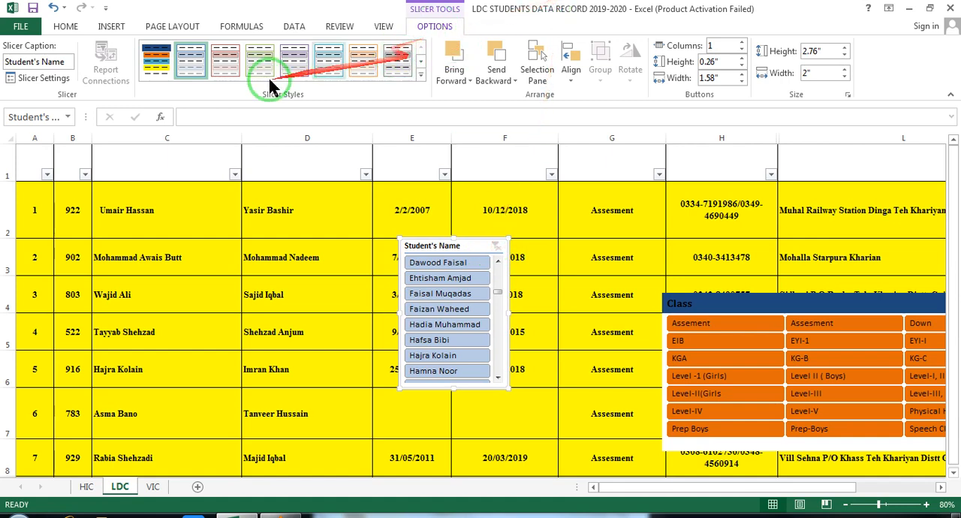
{"action": "left_click", "coordinate": [742, 46]}
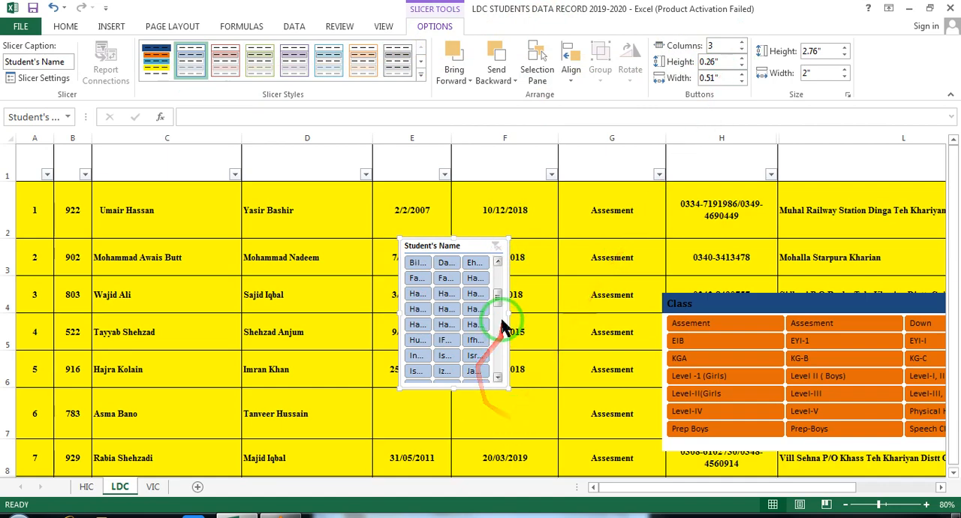
{"action": "left_click_drag", "start_coordinate": [506, 312], "coordinate": [559, 310]}
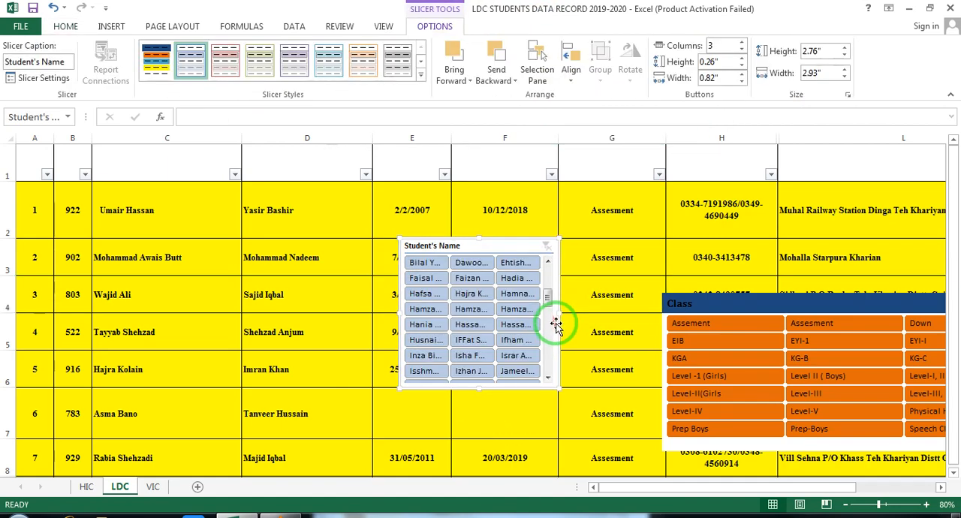
{"action": "left_click_drag", "start_coordinate": [559, 314], "coordinate": [666, 311]}
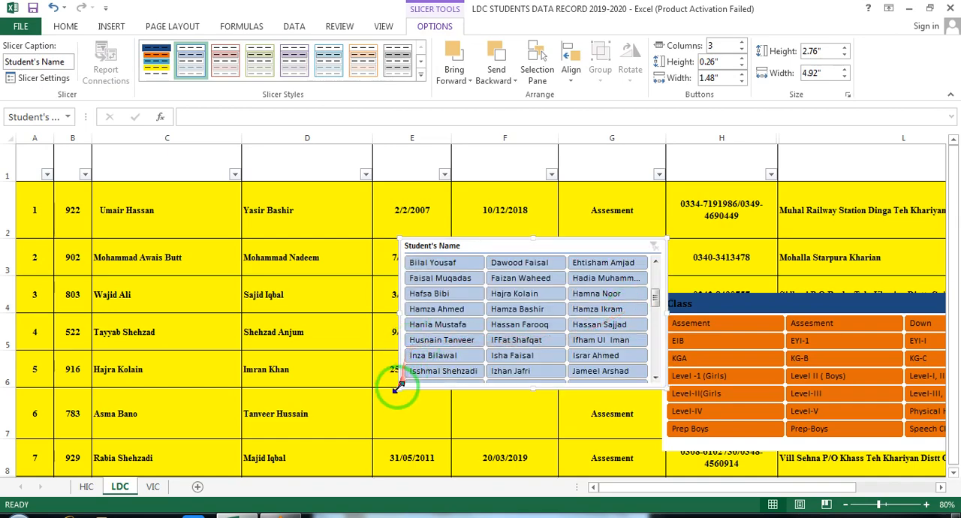
{"action": "left_click_drag", "start_coordinate": [400, 388], "coordinate": [373, 436]}
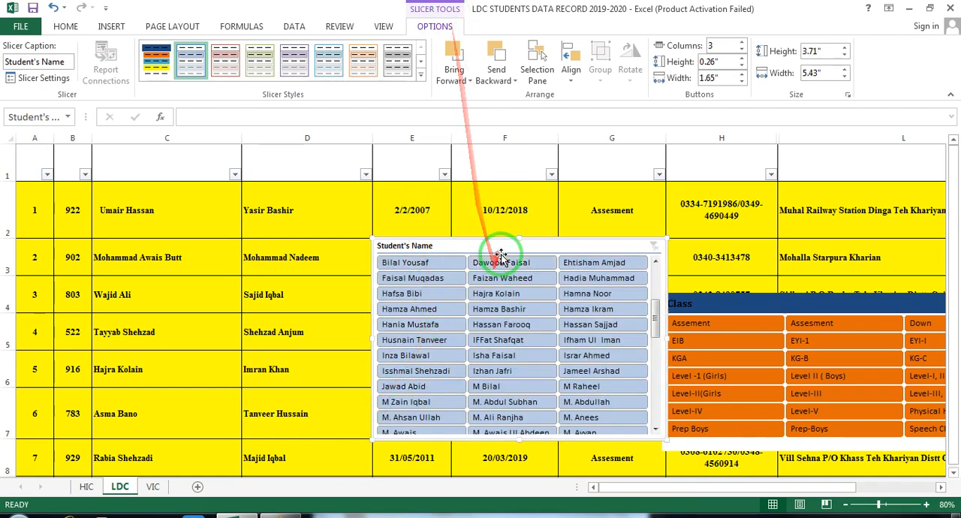
- Send the Student's Name slicer backward and move it so that it overlaps the Class slicer
{"action": "mouse_move", "coordinate": [558, 253]}
{"action": "left_mouse_down"}
{"action": "mouse_move", "coordinate": [448, 202]}
{"action": "mouse_move", "coordinate": [426, 202]}
{"action": "left_mouse_up"}
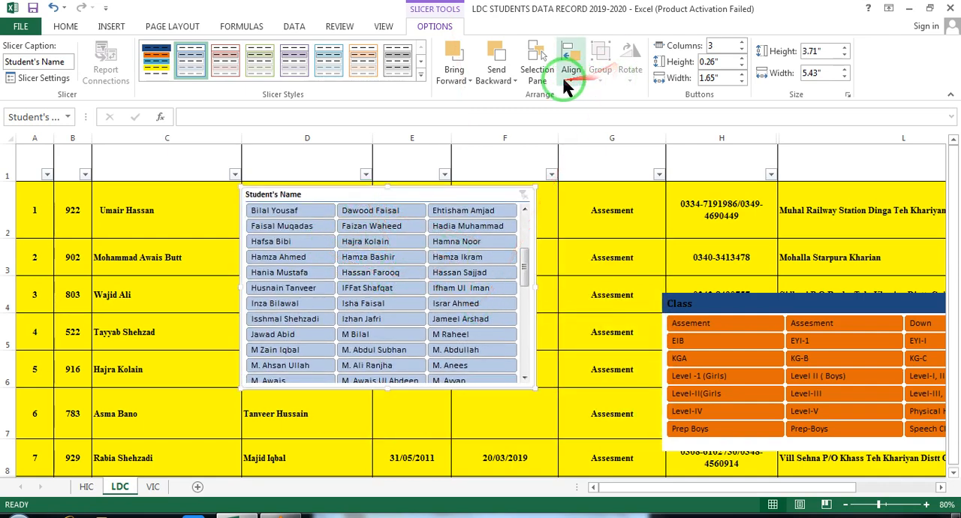
{"action": "left_click", "coordinate": [504, 83]}
{"action": "left_click", "coordinate": [510, 113]}
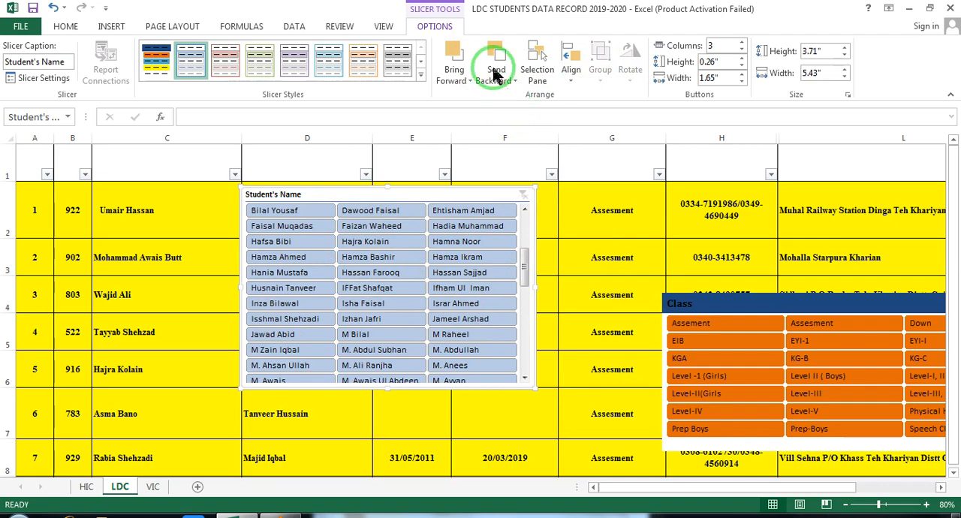
{"action": "left_click", "coordinate": [494, 71]}
{"action": "left_click", "coordinate": [510, 99]}
{"action": "left_click_drag", "start_coordinate": [419, 196], "coordinate": [639, 268]}
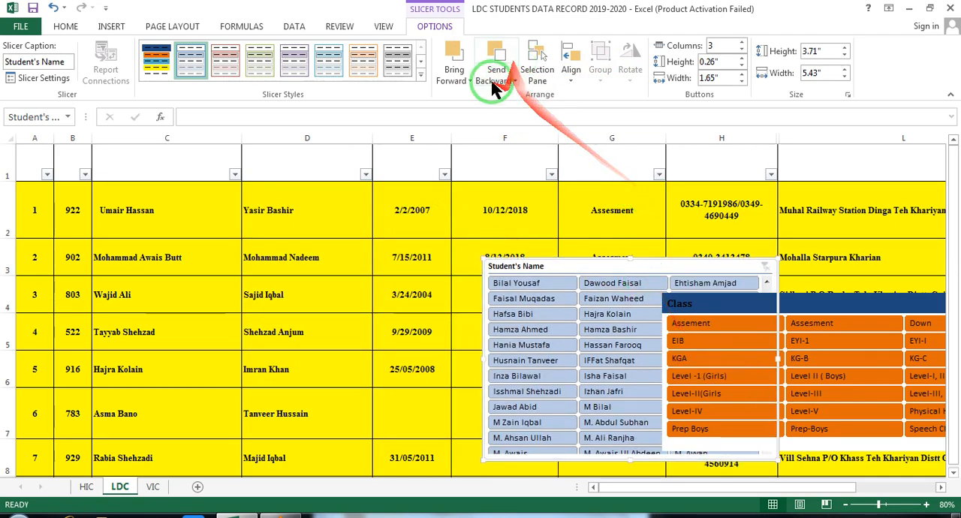
- Bring the Student's Name slicer in front of the Class slicer and move it over columns D to F at the header row
{"action": "left_click", "coordinate": [454, 75]}
{"action": "left_click", "coordinate": [481, 114]}
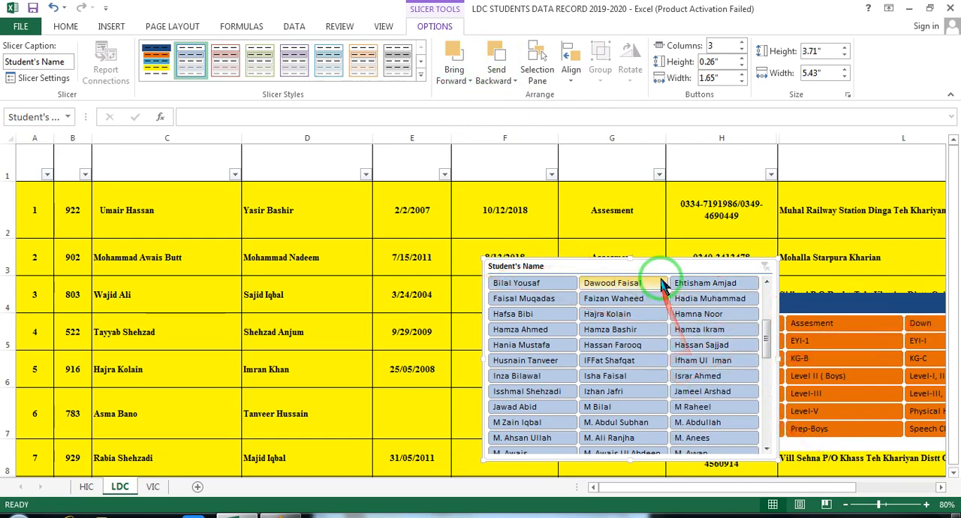
{"action": "left_click_drag", "start_coordinate": [663, 265], "coordinate": [454, 157]}
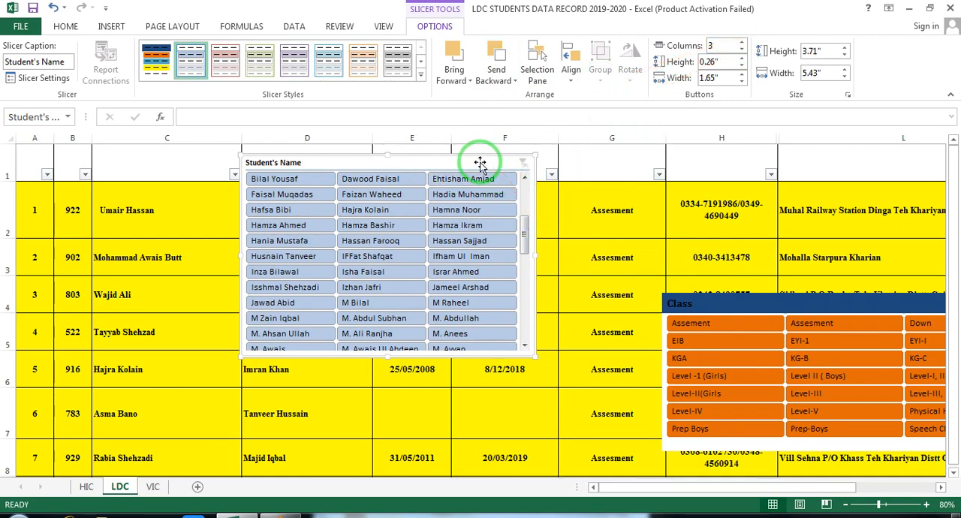
- Select the Class and Student's Name slicers together and examine their shared Slicer Settings
{"action": "left_click", "coordinate": [744, 298], "text": "ctrl"}
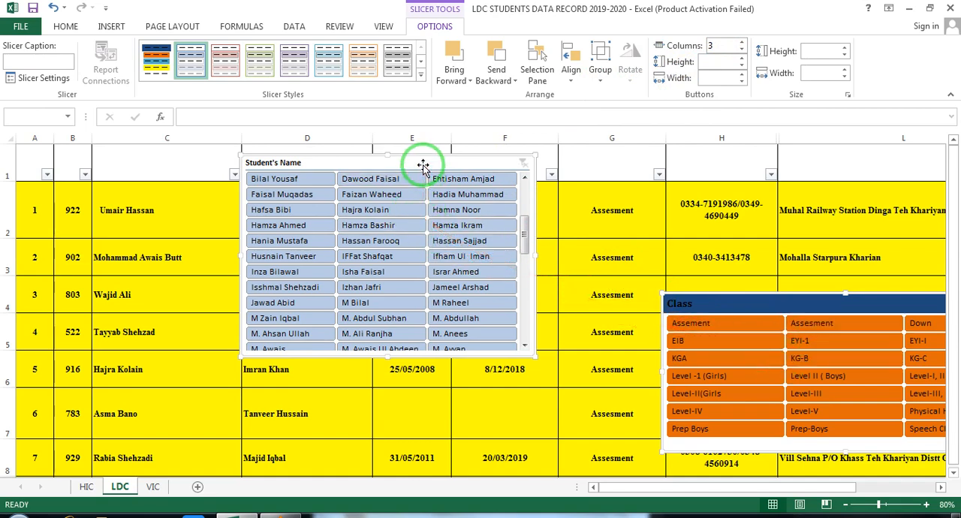
{"action": "left_click", "coordinate": [747, 312], "text": "ctrl"}
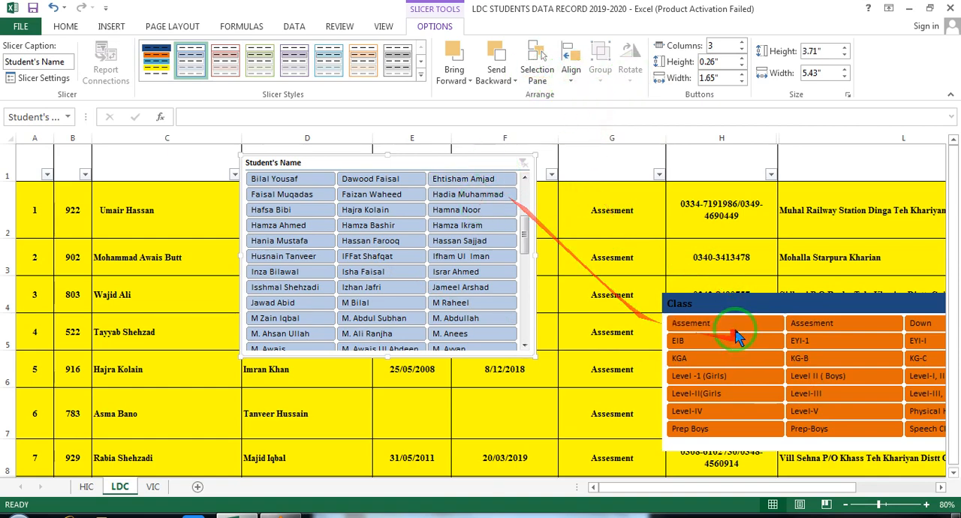
{"action": "left_click", "coordinate": [723, 310], "text": "ctrl"}
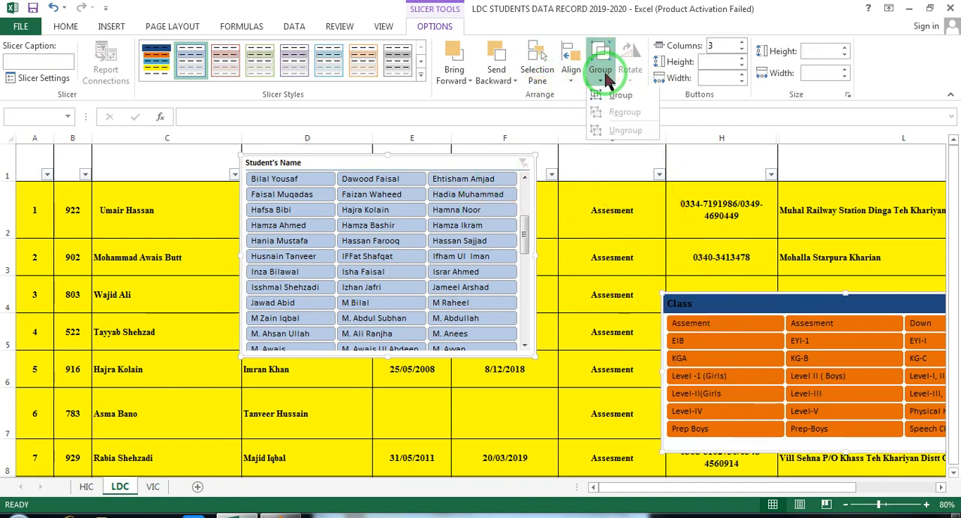
{"action": "left_click", "coordinate": [44, 79]}
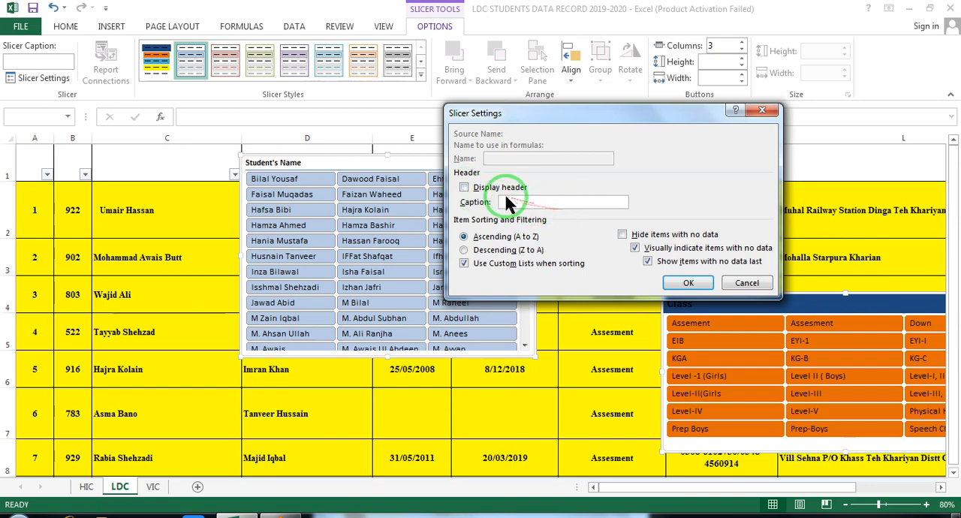
{"action": "left_click", "coordinate": [464, 188]}
{"action": "left_click", "coordinate": [688, 282]}
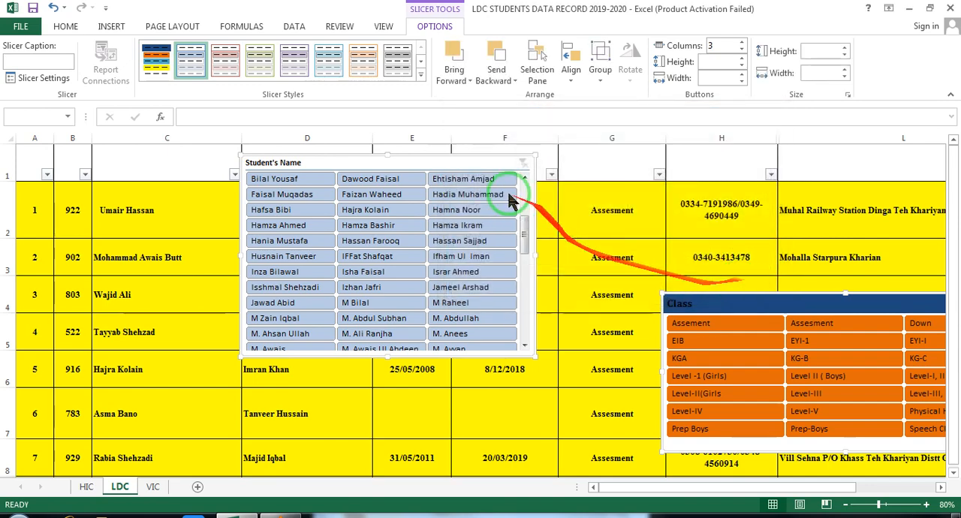
- Move both slicers together down and to the right, and place the Student's Name slicer over columns H and L
{"action": "left_click_drag", "start_coordinate": [434, 163], "coordinate": [581, 194]}
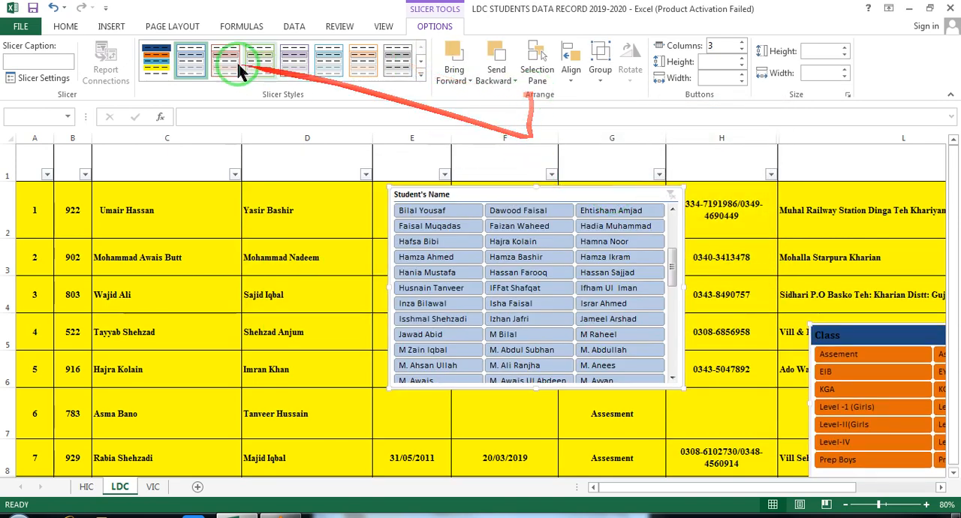
{"action": "left_click", "coordinate": [111, 26]}
{"action": "left_click", "coordinate": [189, 229]}
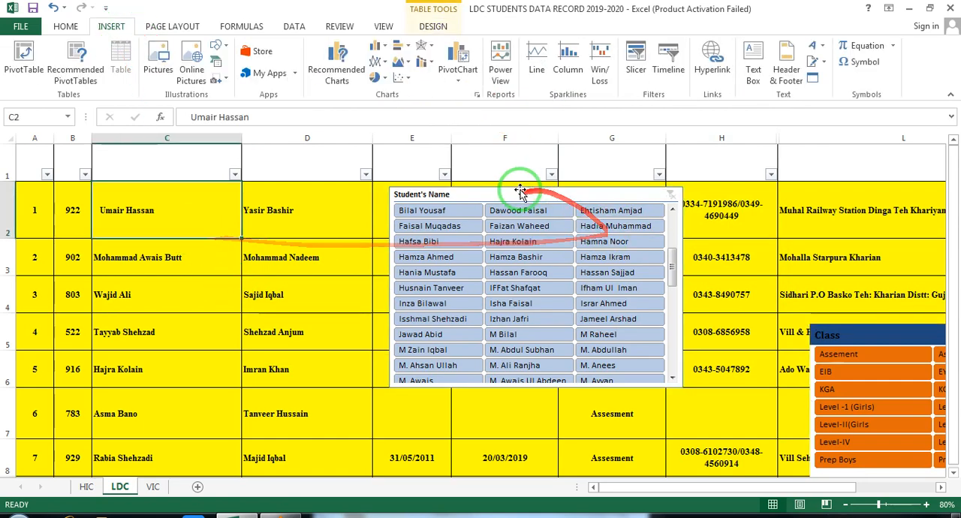
{"action": "left_click_drag", "start_coordinate": [526, 189], "coordinate": [856, 240]}
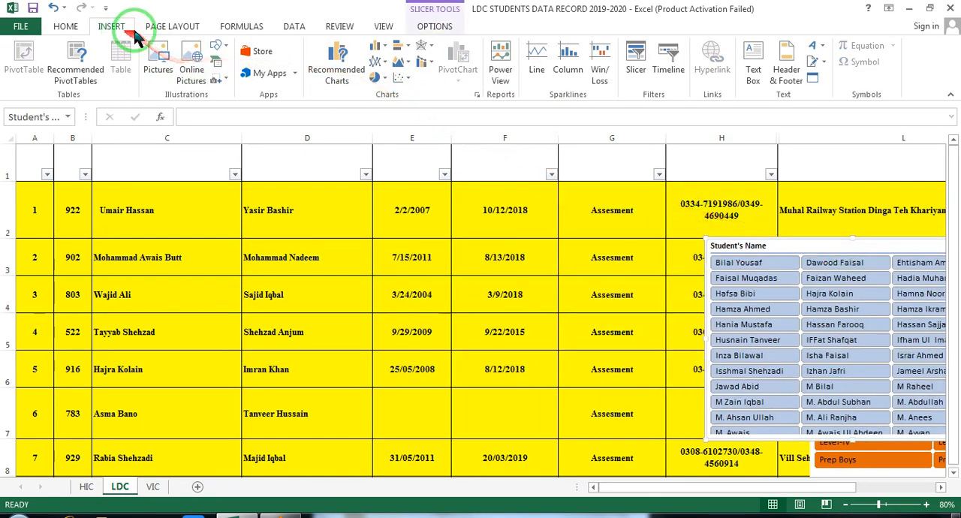
- Insert a Reg. slicer for the table and use it to filter the records to a single registration number
{"action": "left_click", "coordinate": [633, 65]}
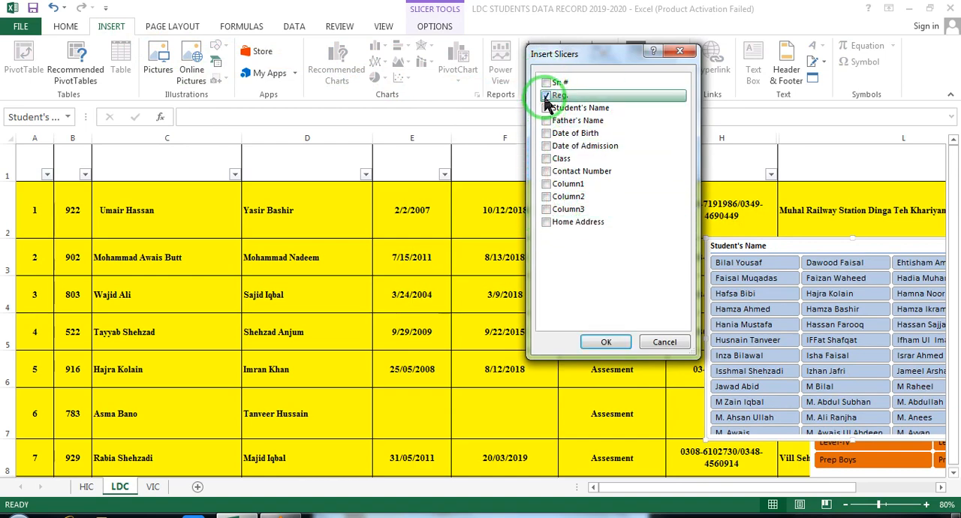
{"action": "left_click", "coordinate": [607, 342]}
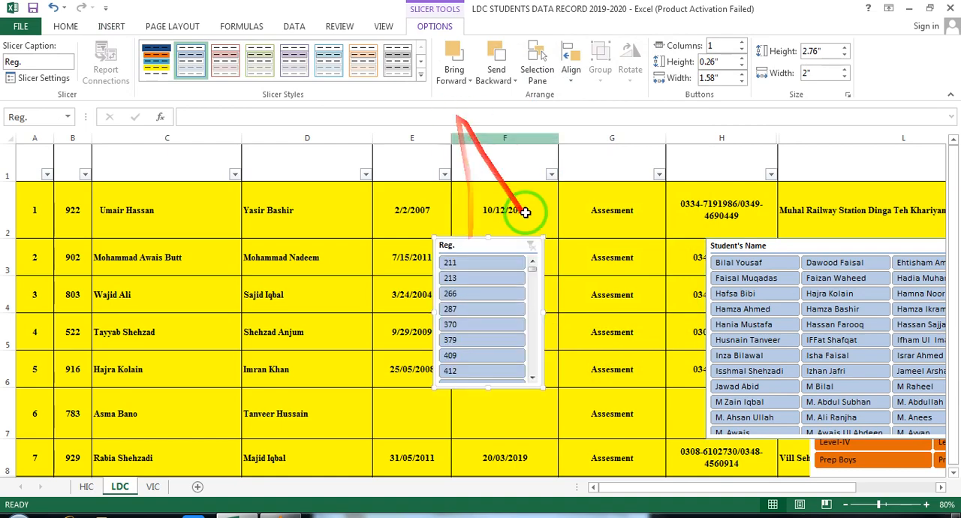
{"action": "left_click_drag", "start_coordinate": [531, 270], "coordinate": [532, 337]}
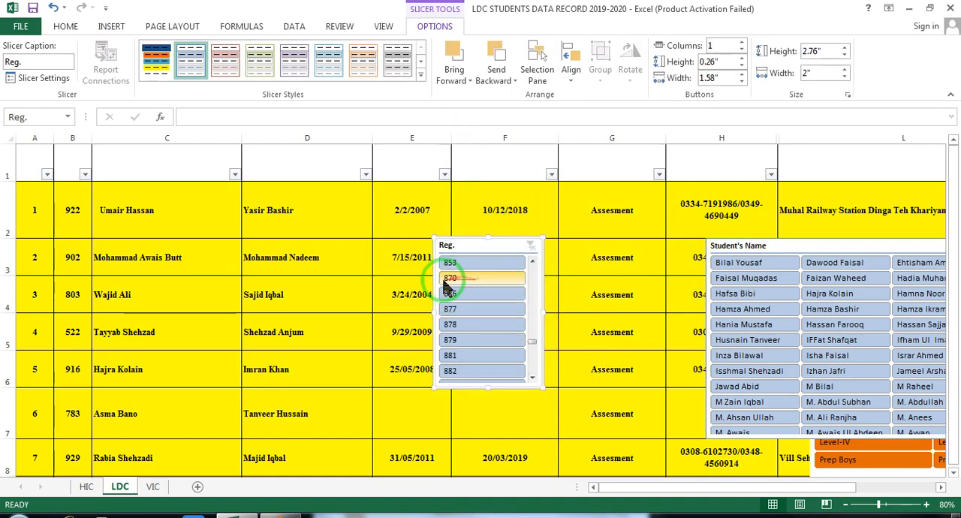
{"action": "left_click", "coordinate": [469, 282]}
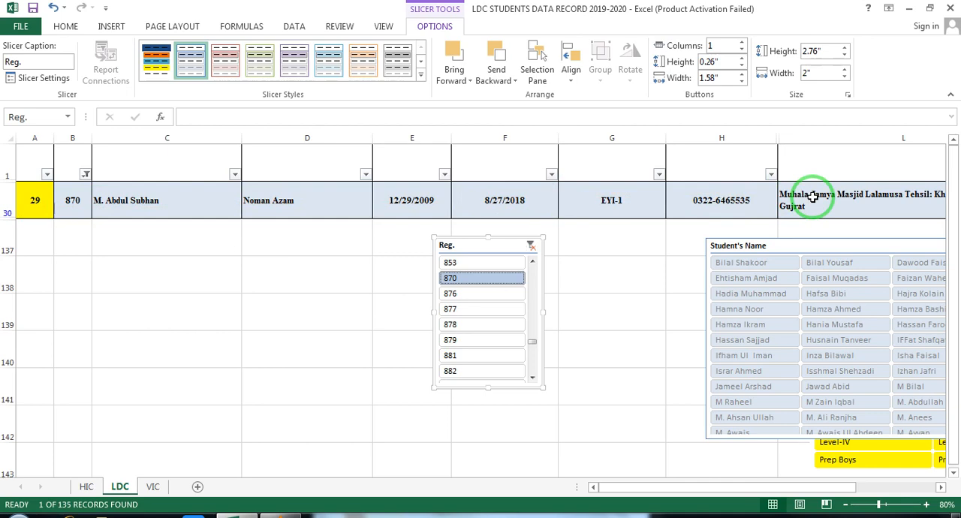
- Move the Reg. slicer directly below the filtered record, across columns F and G
{"action": "left_click", "coordinate": [111, 30]}
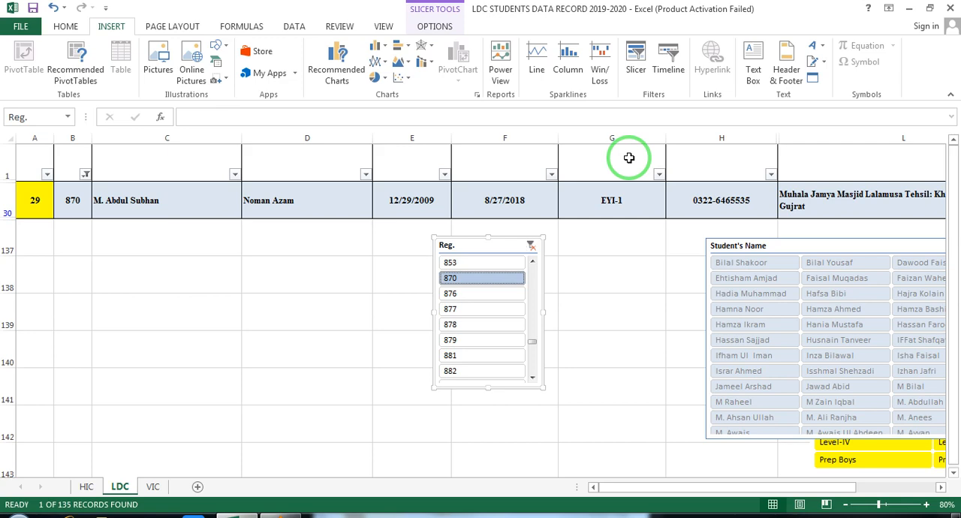
{"action": "left_click_drag", "start_coordinate": [459, 245], "coordinate": [543, 224]}
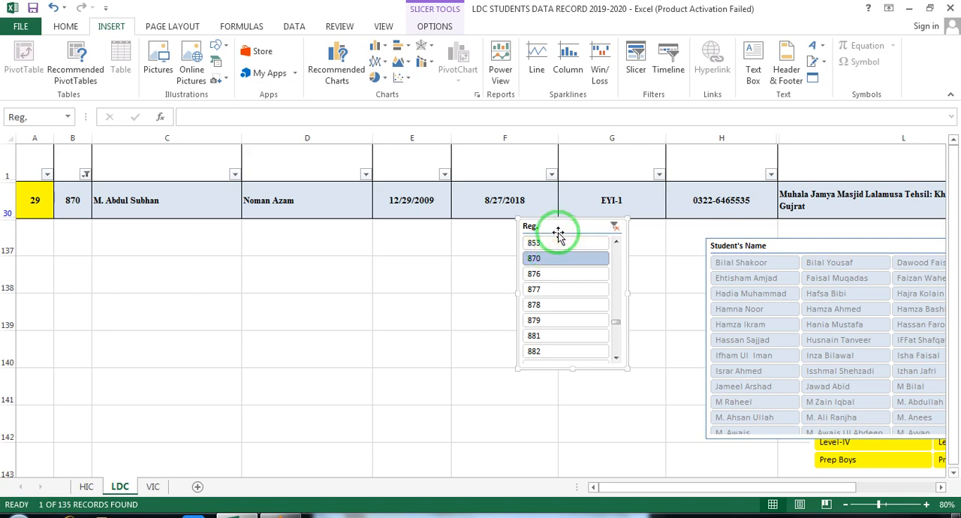
- Switch to VLC media player, play promo end.mp4 in full screen and raise the volume to 145% or more
{"action": "left_click", "coordinate": [281, 513]}
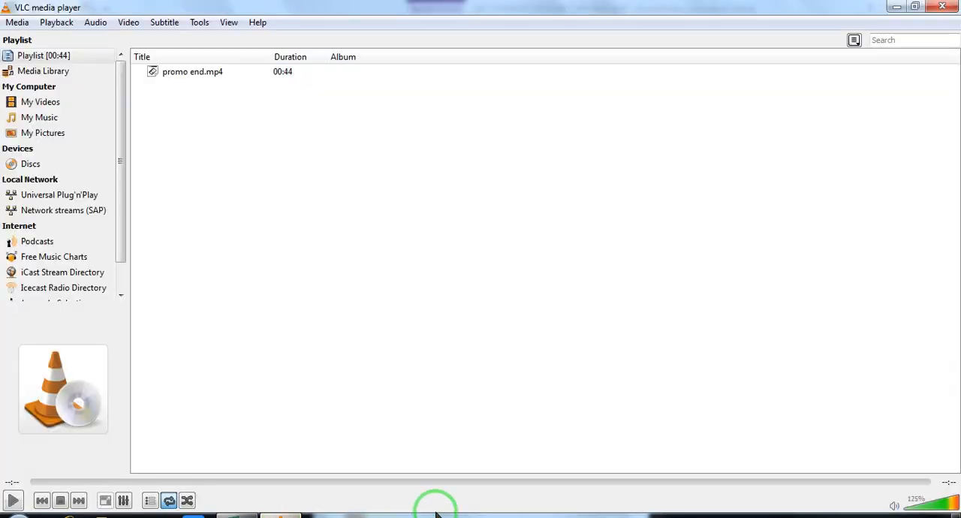
{"action": "key", "text": "space"}
{"action": "double_click", "coordinate": [497, 412]}
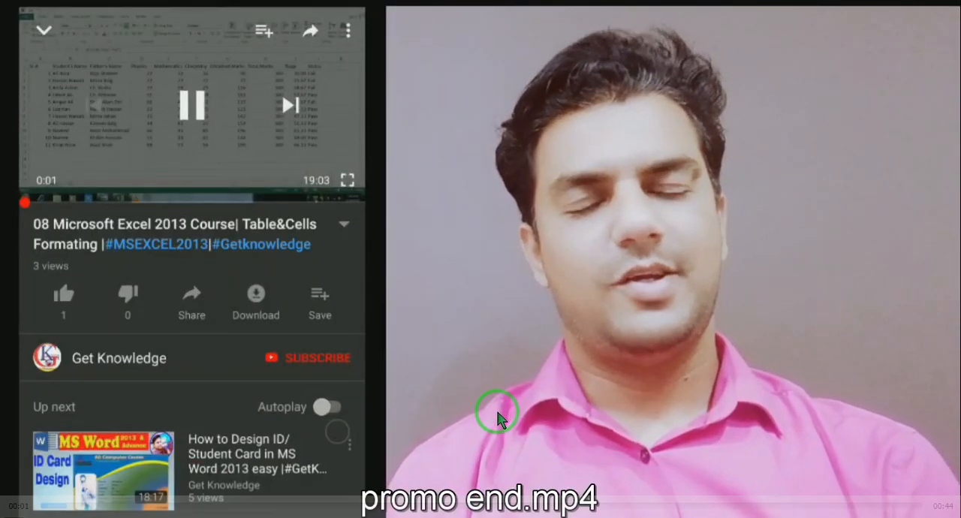
{"action": "scroll", "coordinate": [495, 411], "scroll_direction": "up", "scroll_amount": 3}
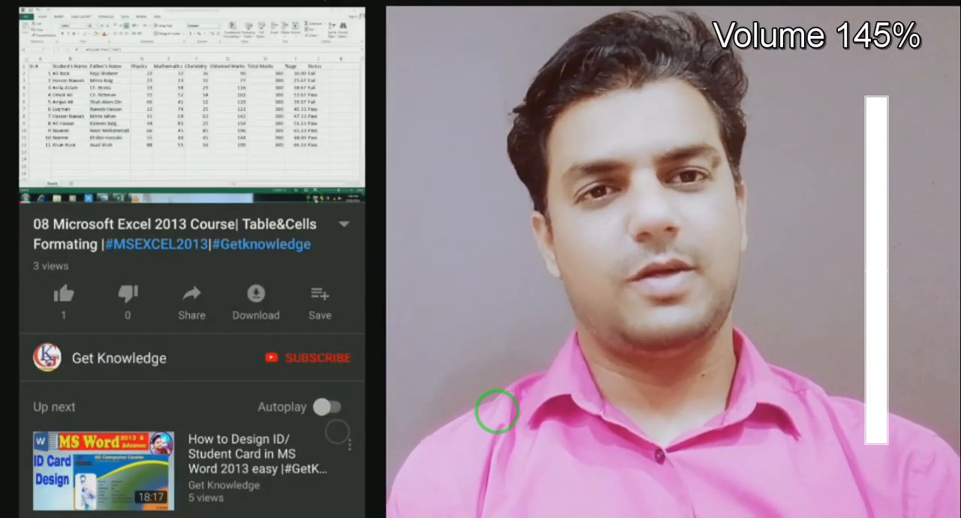
{"action": "scroll", "coordinate": [498, 412], "scroll_direction": "up", "scroll_amount": 11}
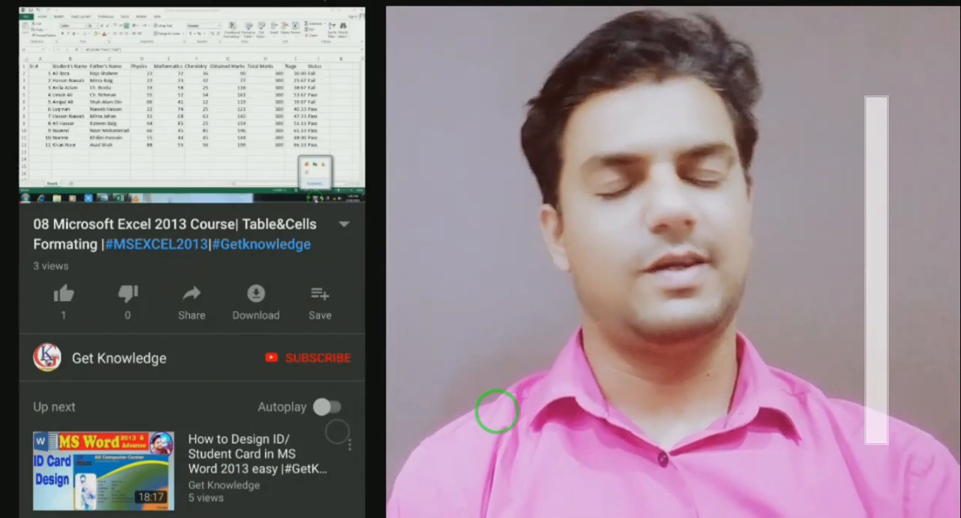